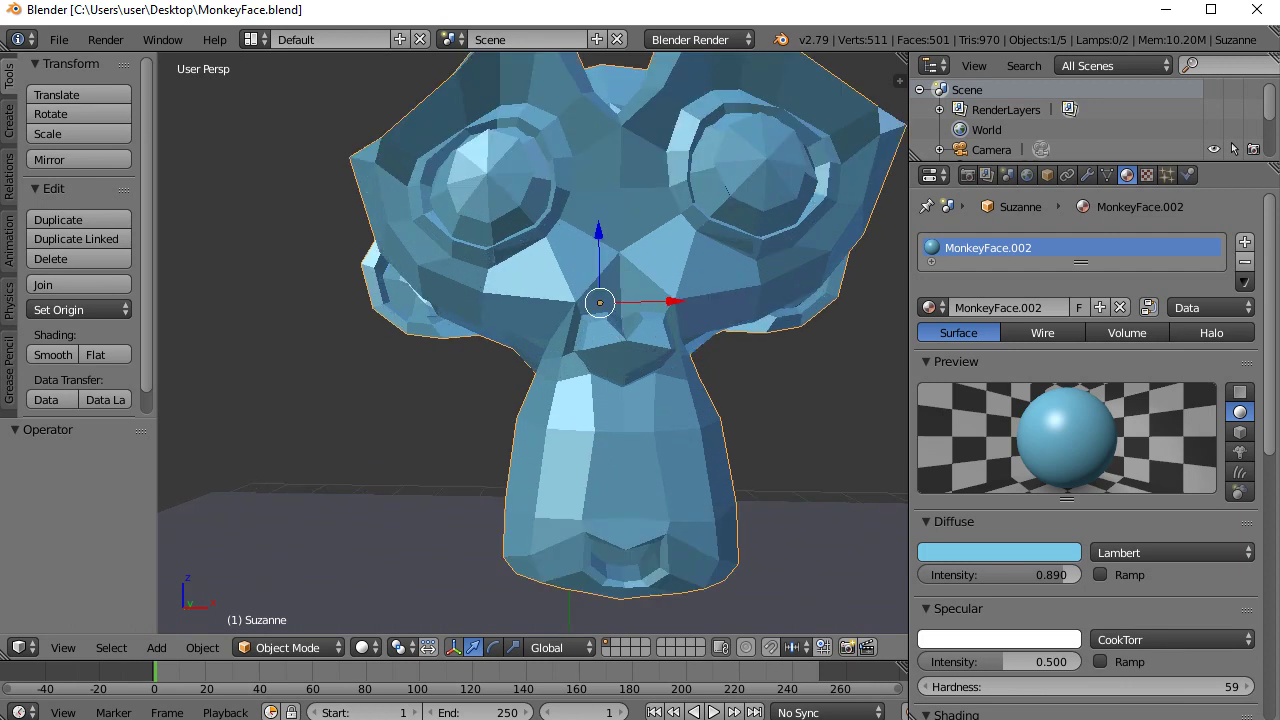
Add a Subdivision Surface modifier to the monkey head
scroll(535, 340, down, 5)
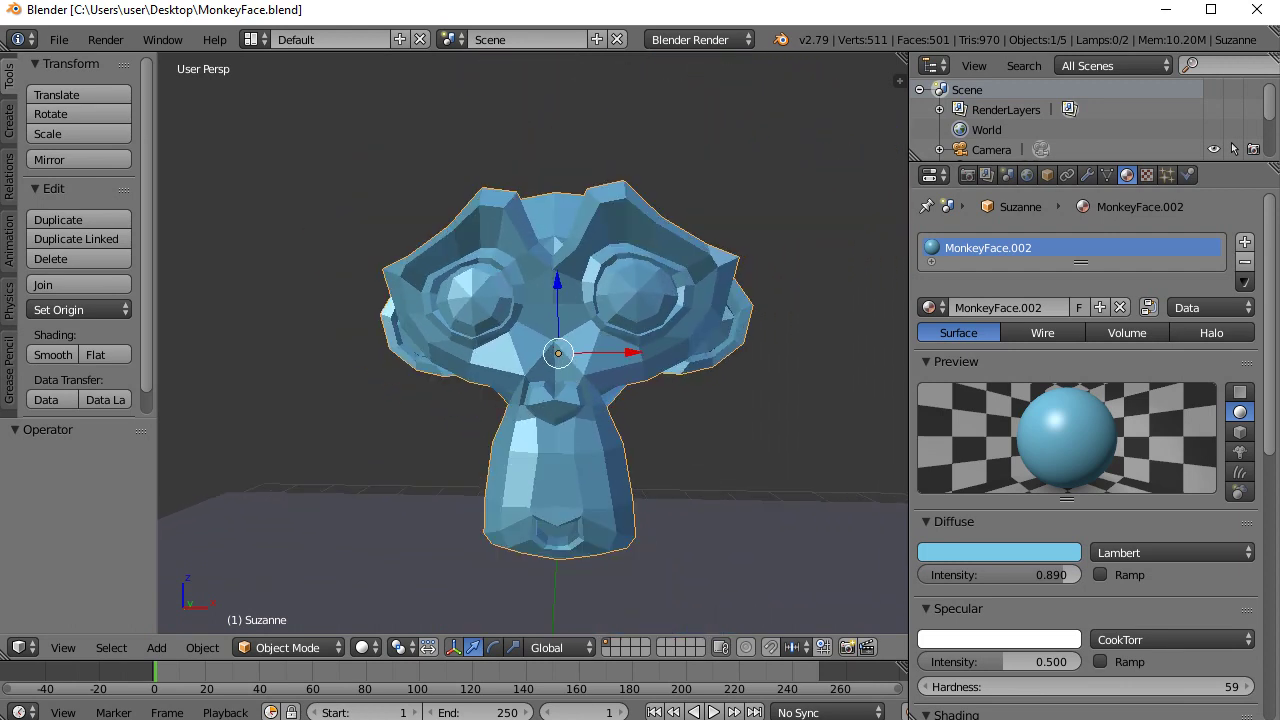
middle_drag(640, 345, 575, 345)
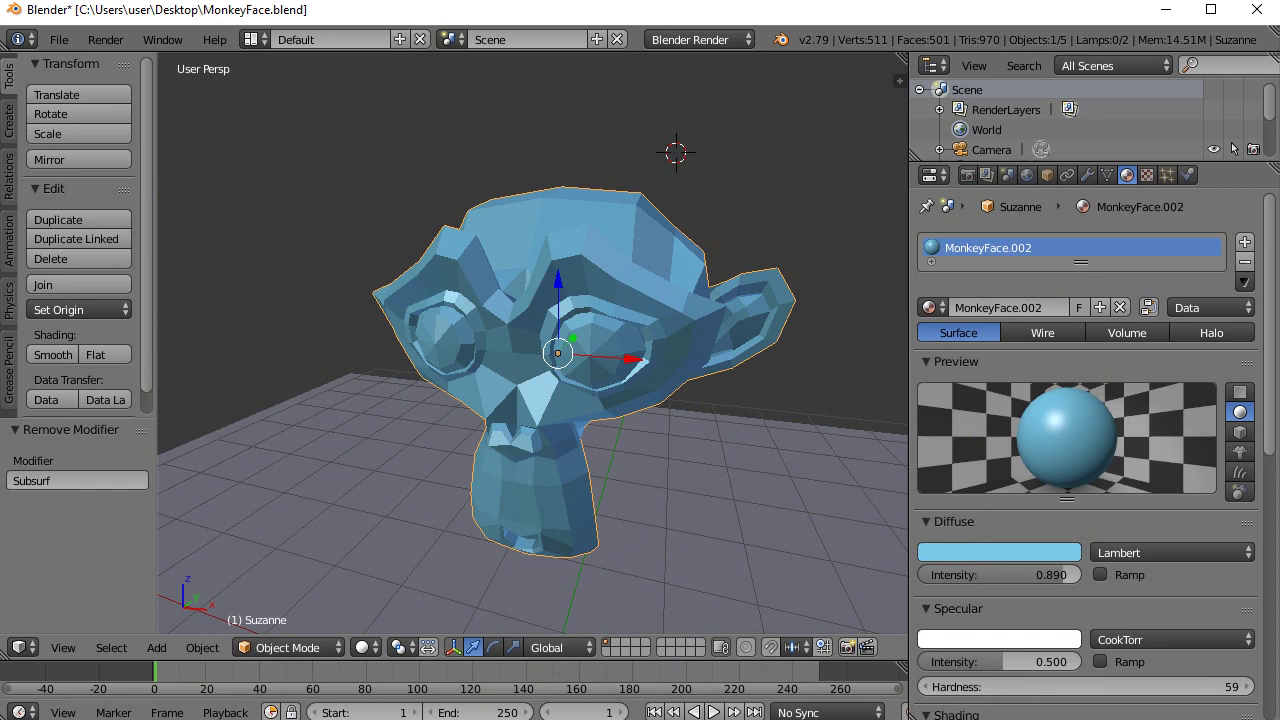
middle_drag(600, 350, 512, 362)
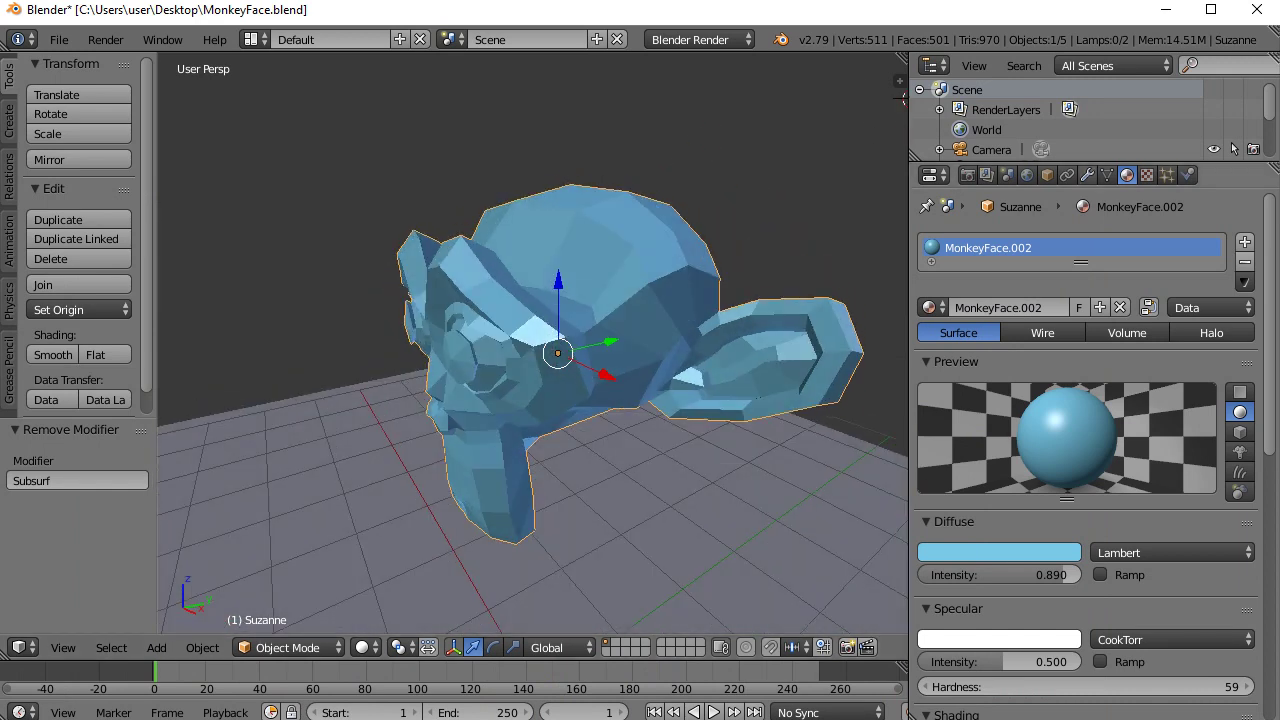
click(1087, 175)
click(1000, 243)
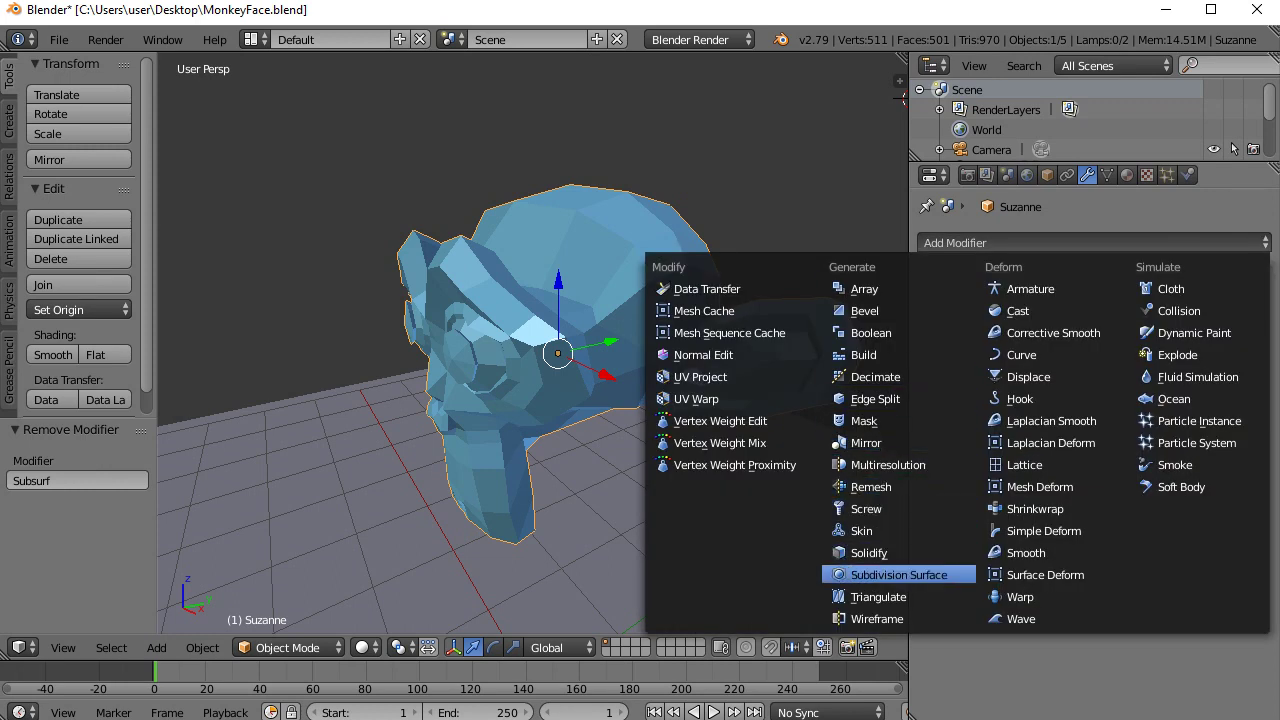
key(Return)
Set the Subdivision Surface modifier's view subdivisions to 4 on the monkey head
middle_drag(898, 96, 900, 165)
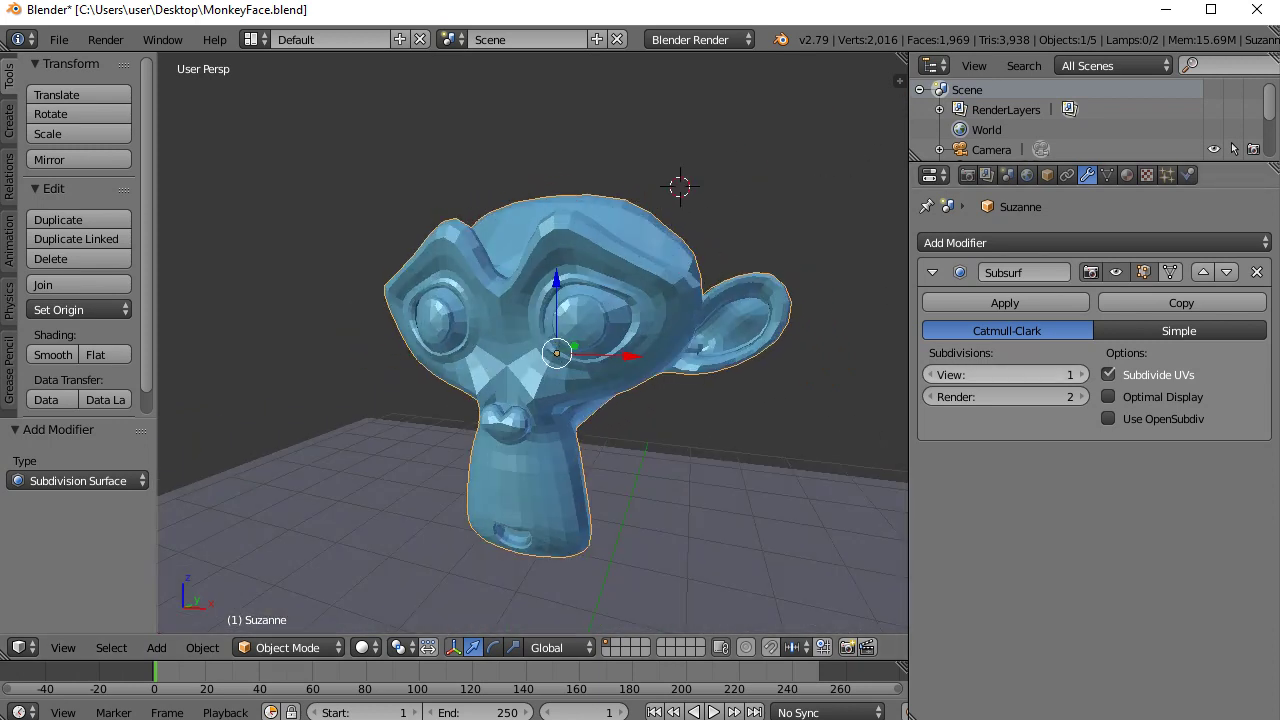
key(ctrl+2)
key(ctrl+3)
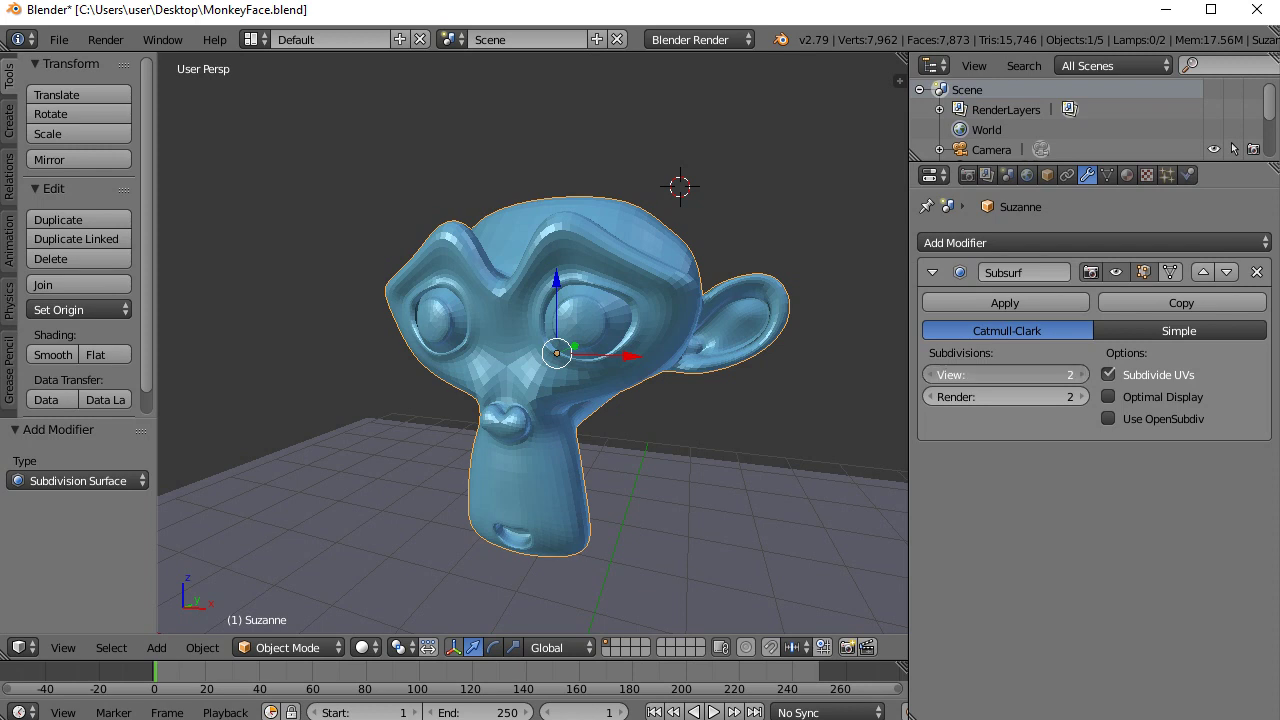
key(ctrl+4)
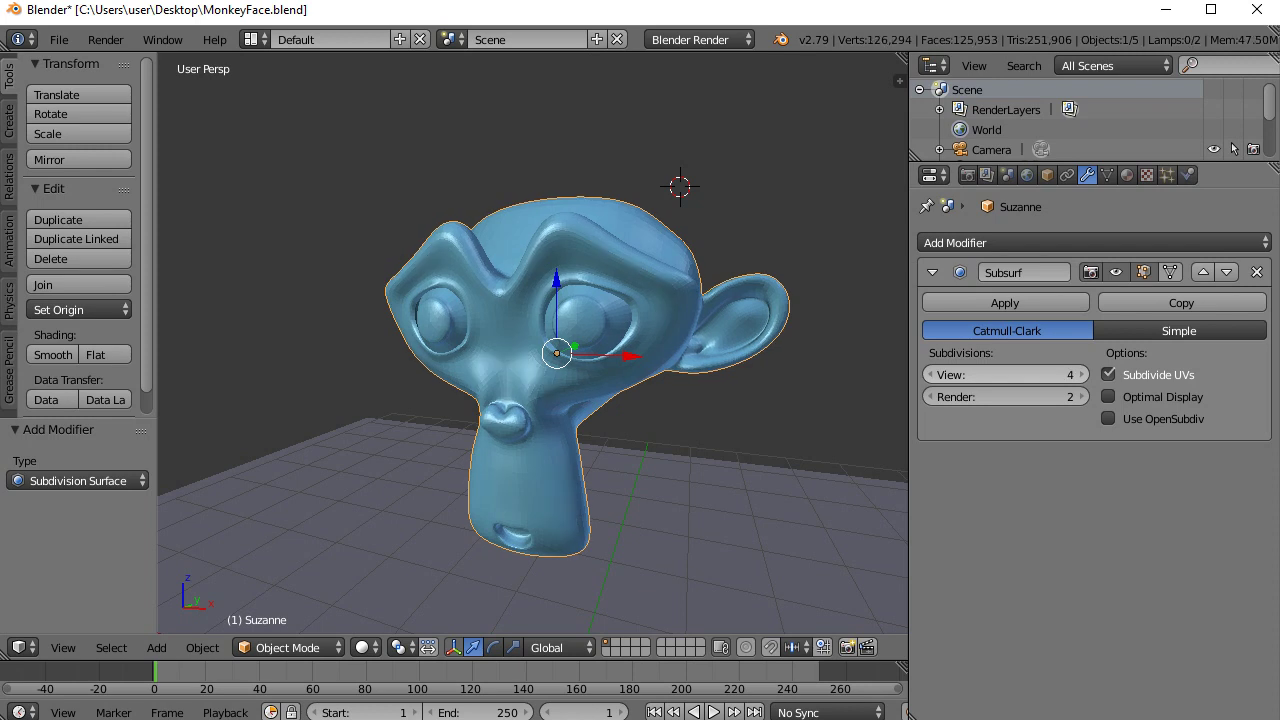
middle_drag(620, 400, 275, 332)
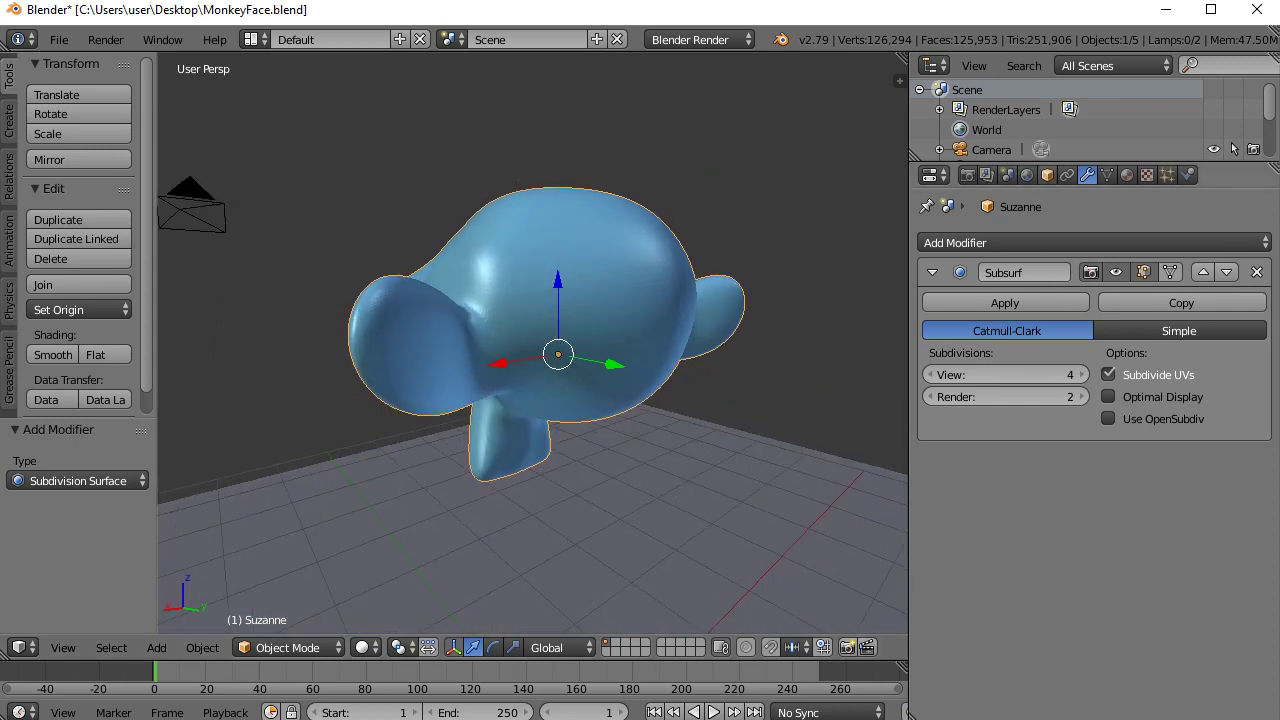
Render the scene image to check the subdivided monkey head, and return to the 3D view
click(1027, 175)
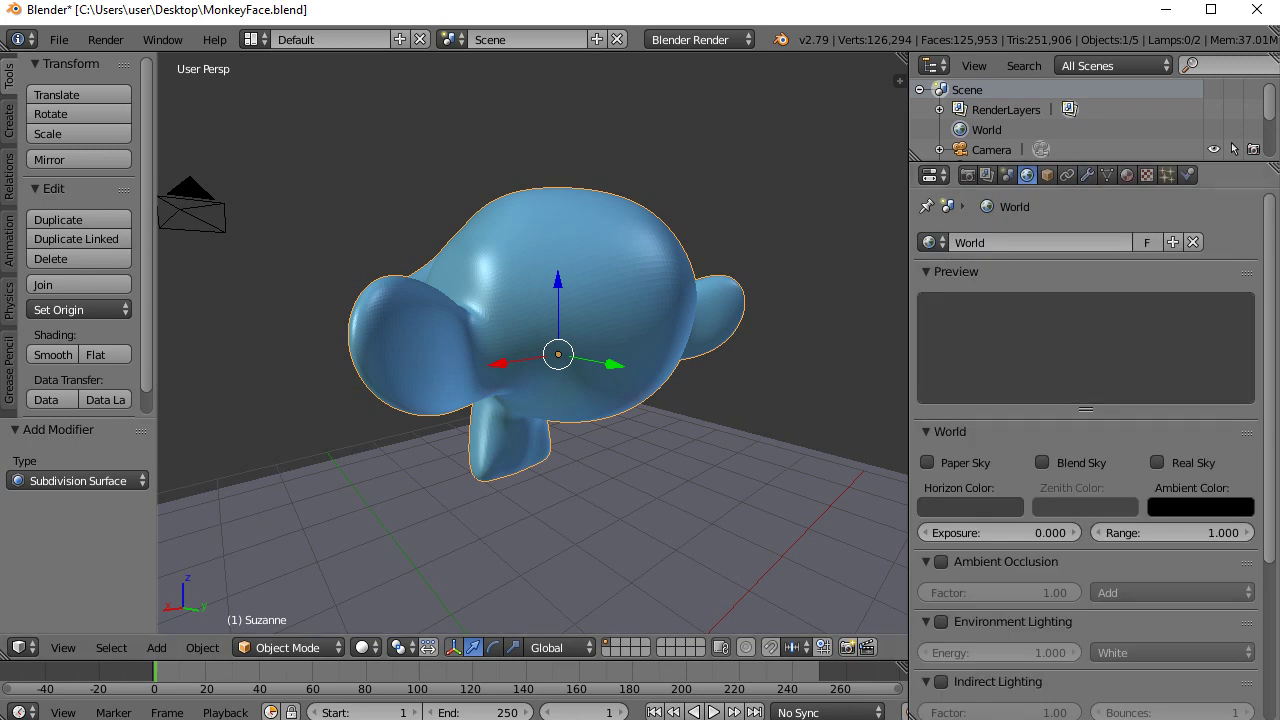
click(1127, 175)
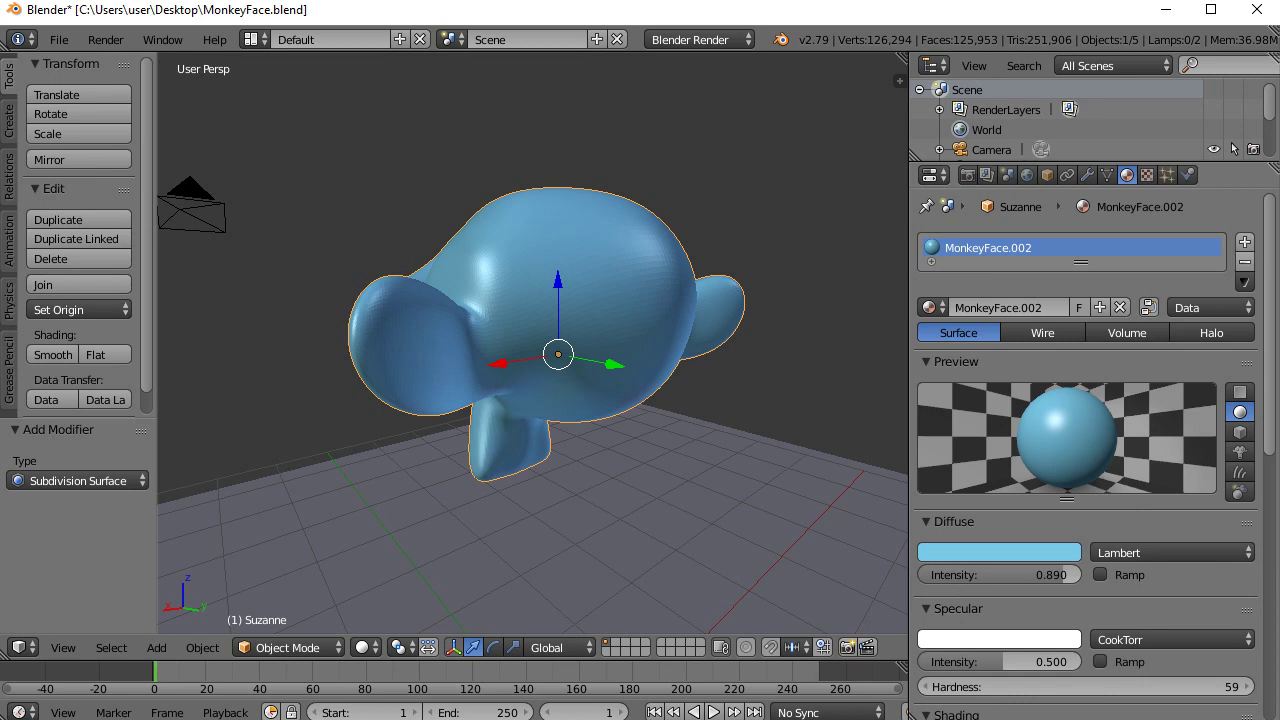
middle_drag(500, 400, 540, 405)
click(105, 39)
click(145, 63)
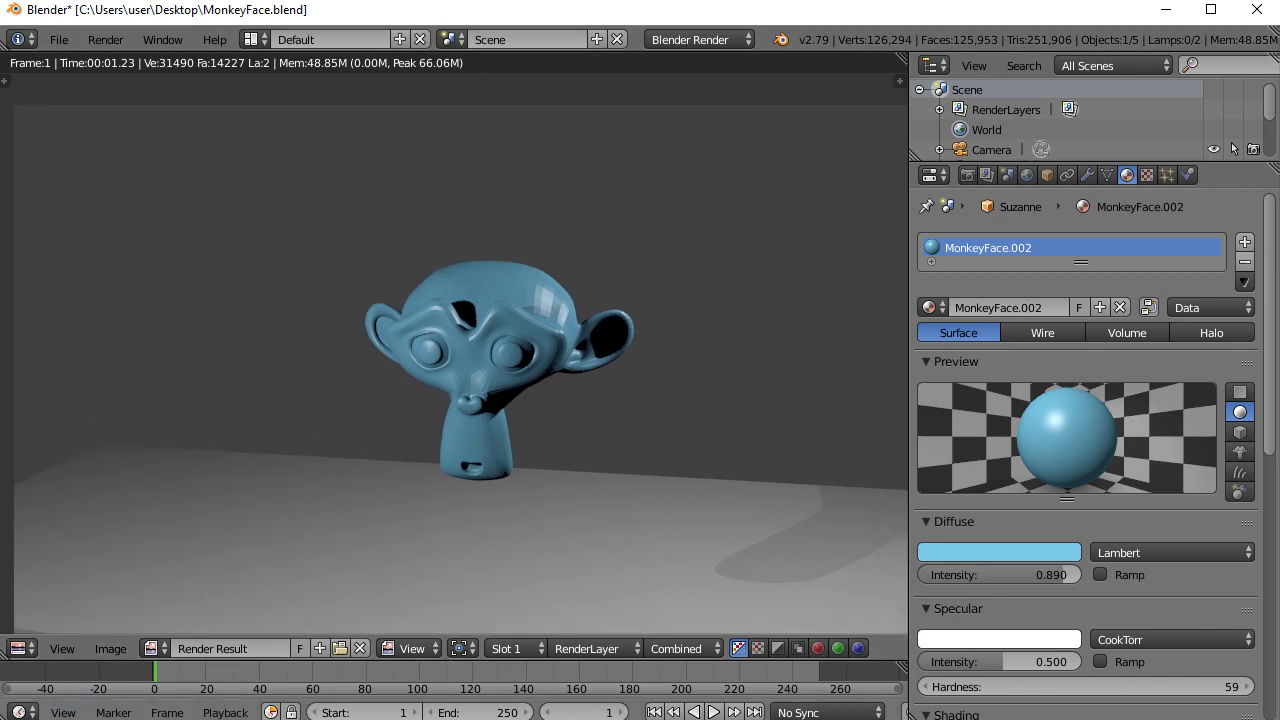
click(22, 648)
click(45, 624)
Add a Smooth modifier with a factor of 1.680 to the monkey head and apply it
middle_drag(470, 390, 430, 365)
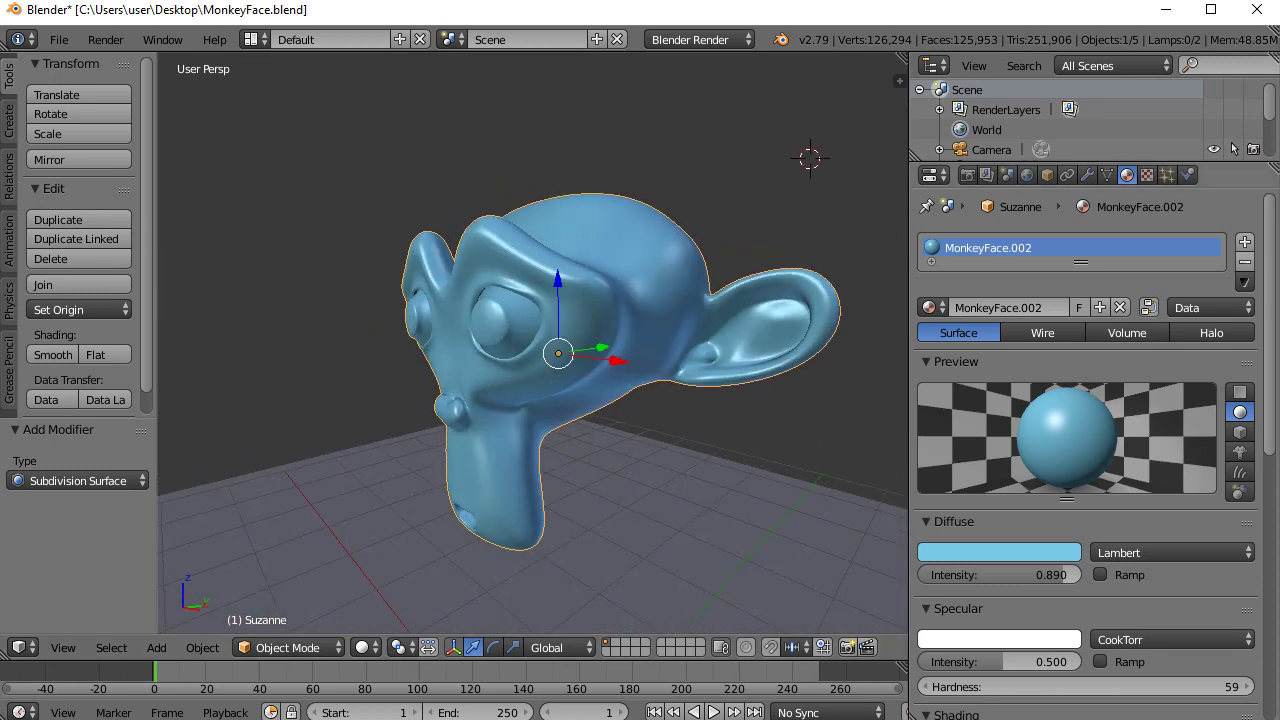
click(1087, 174)
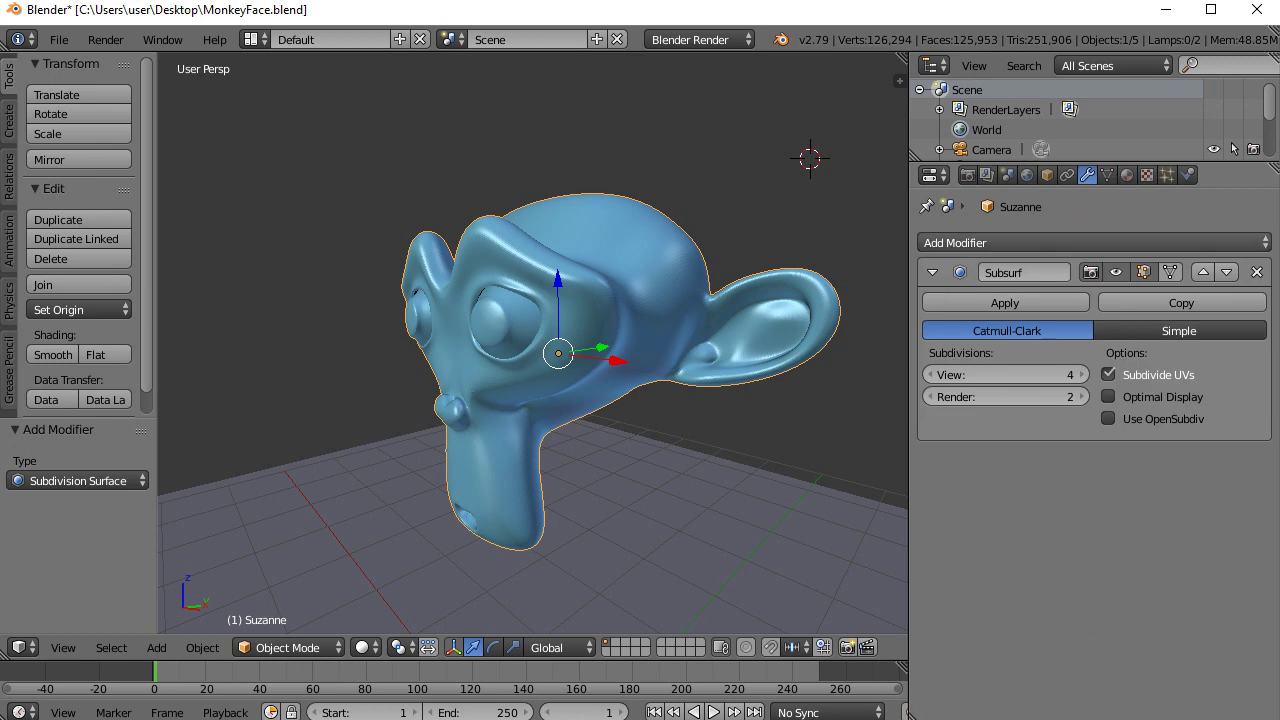
click(1095, 242)
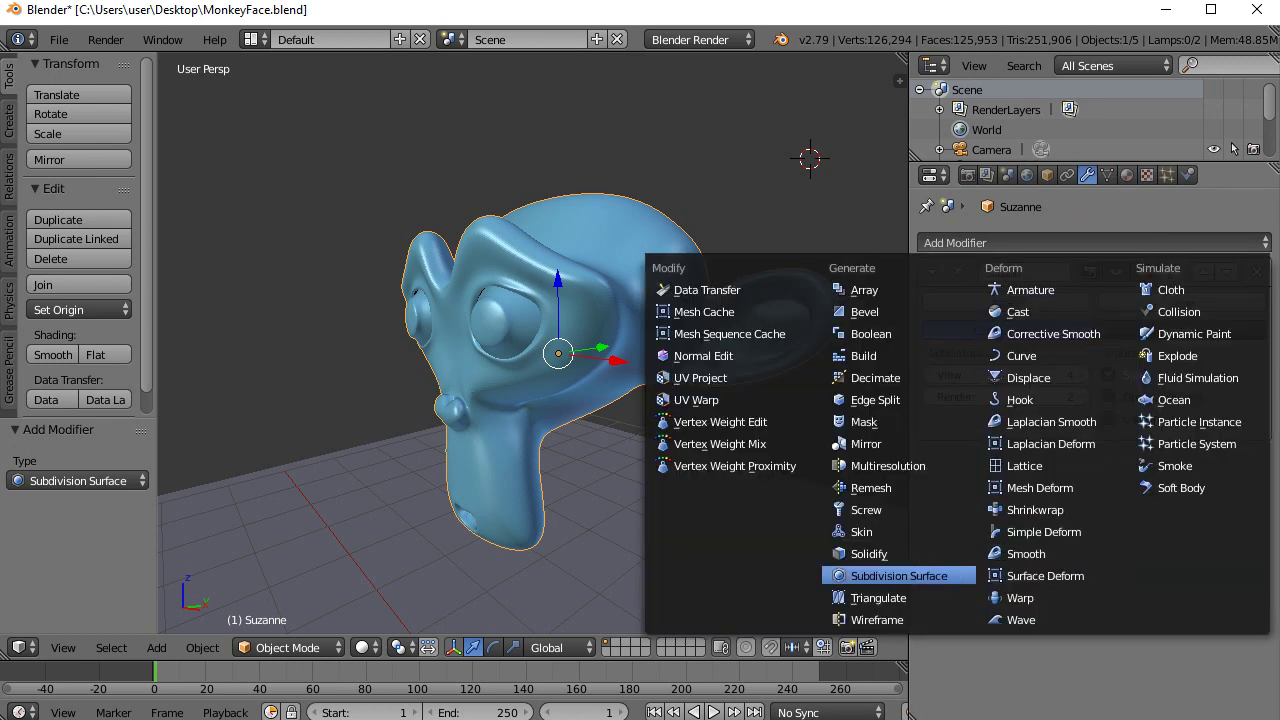
click(1026, 553)
middle_drag(500, 450, 672, 495)
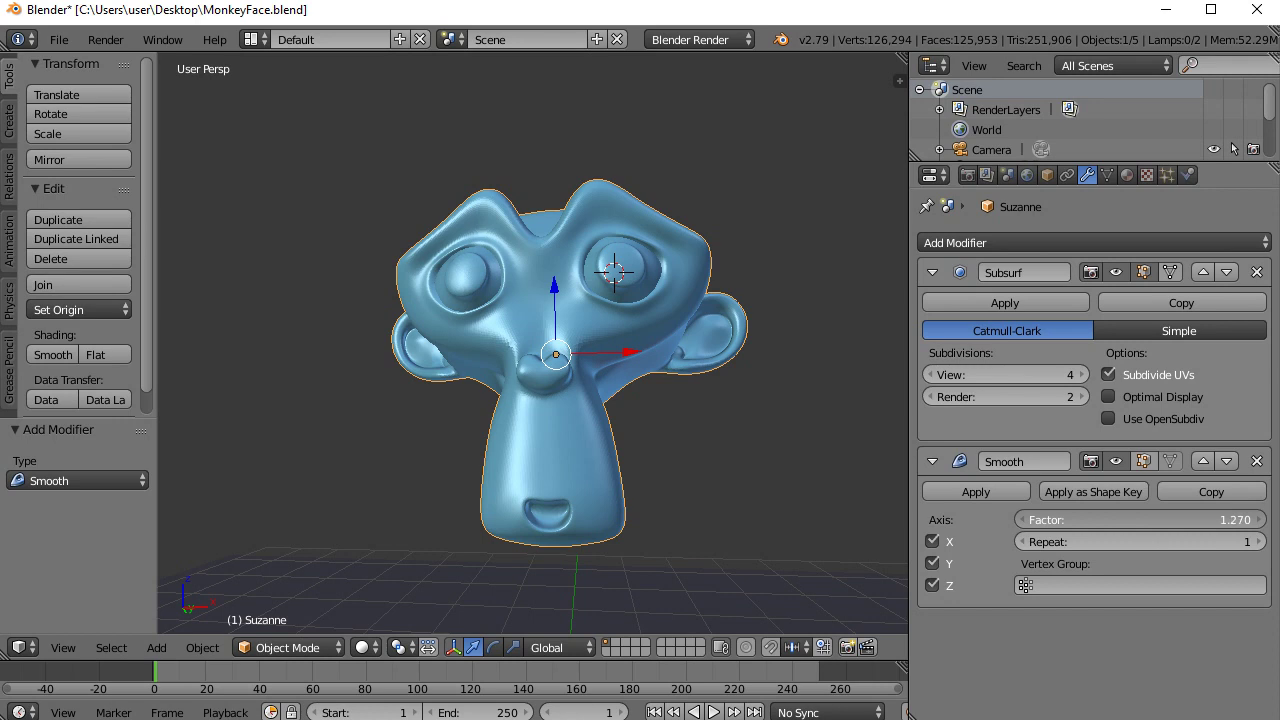
drag(1140, 520, 1142, 520)
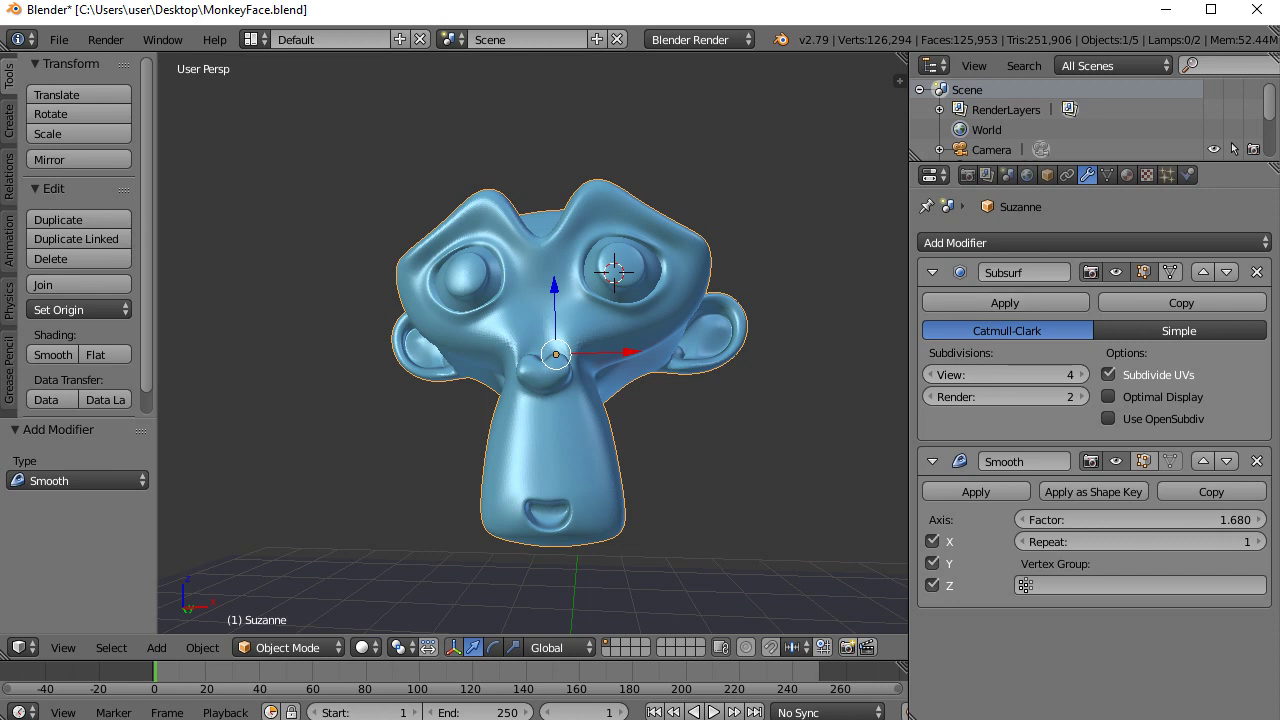
click(975, 491)
Display the model in Wireframe shading and examine the mesh density around the face from several distances and angles
middle_drag(530, 400, 590, 278)
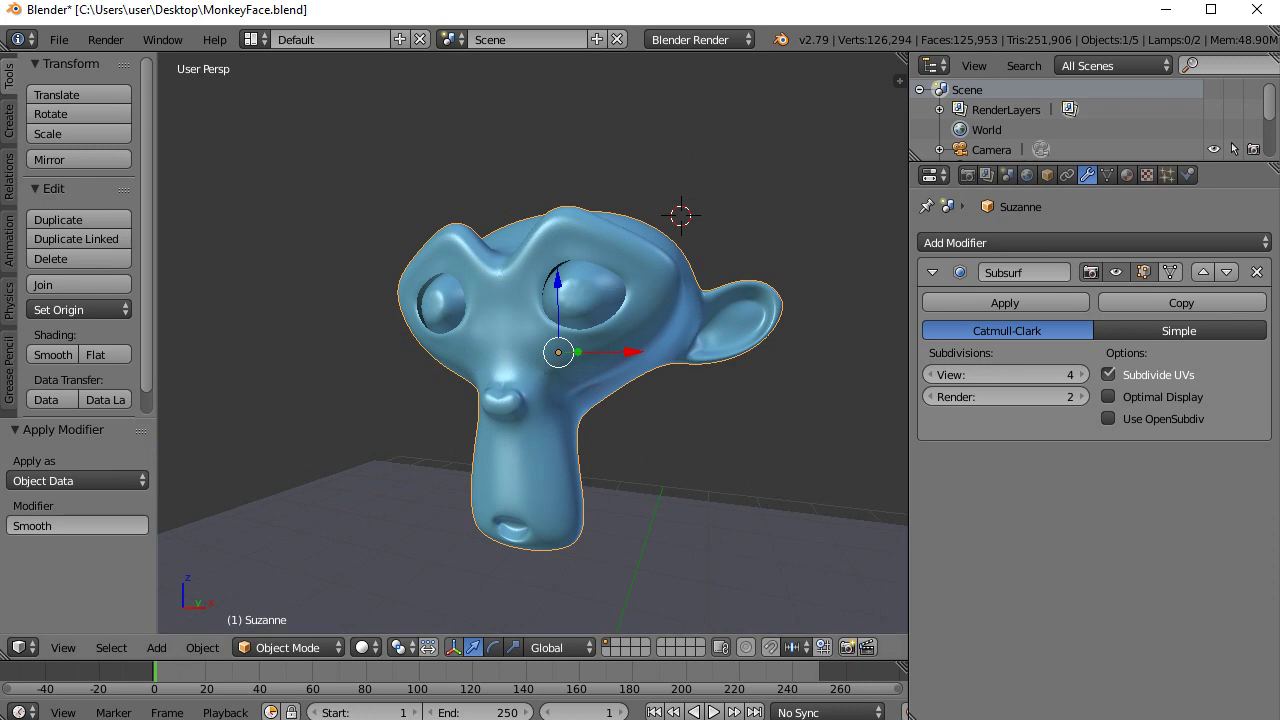
click(362, 647)
click(405, 601)
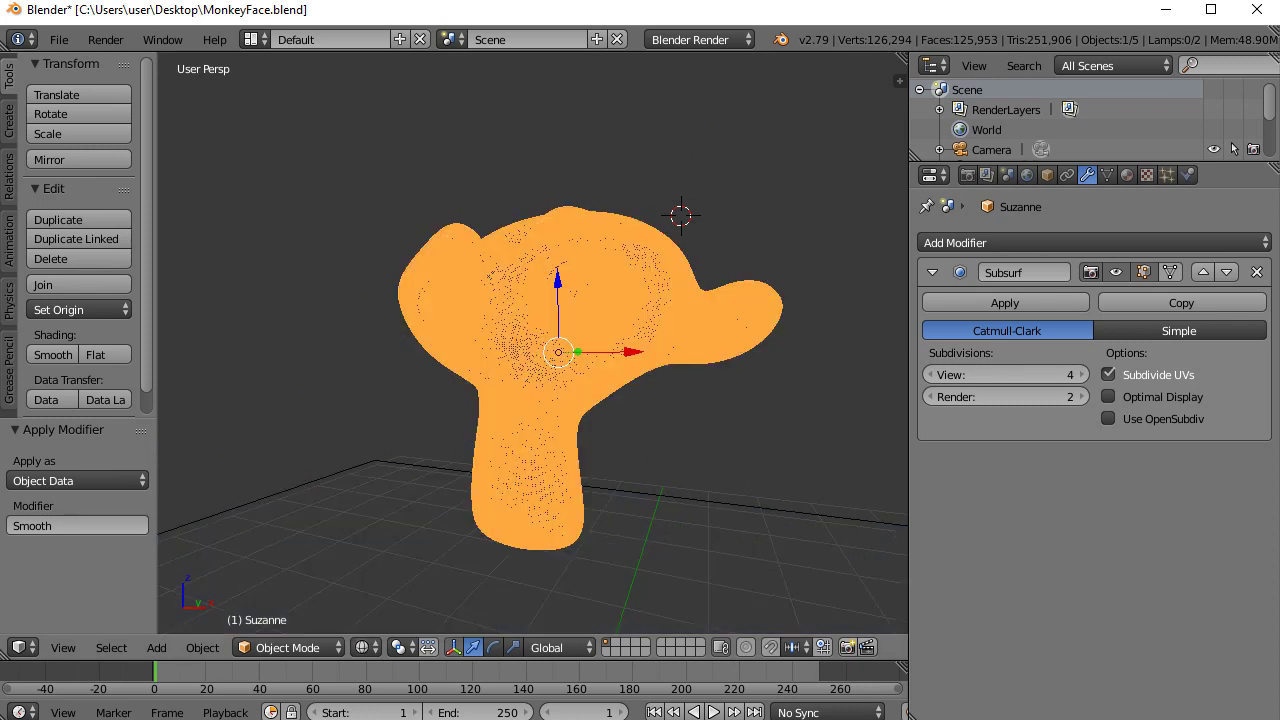
middle_drag(560, 380, 712, 370)
scroll(620, 368, up, 5)
scroll(620, 368, down, 4)
scroll(712, 370, up, 3)
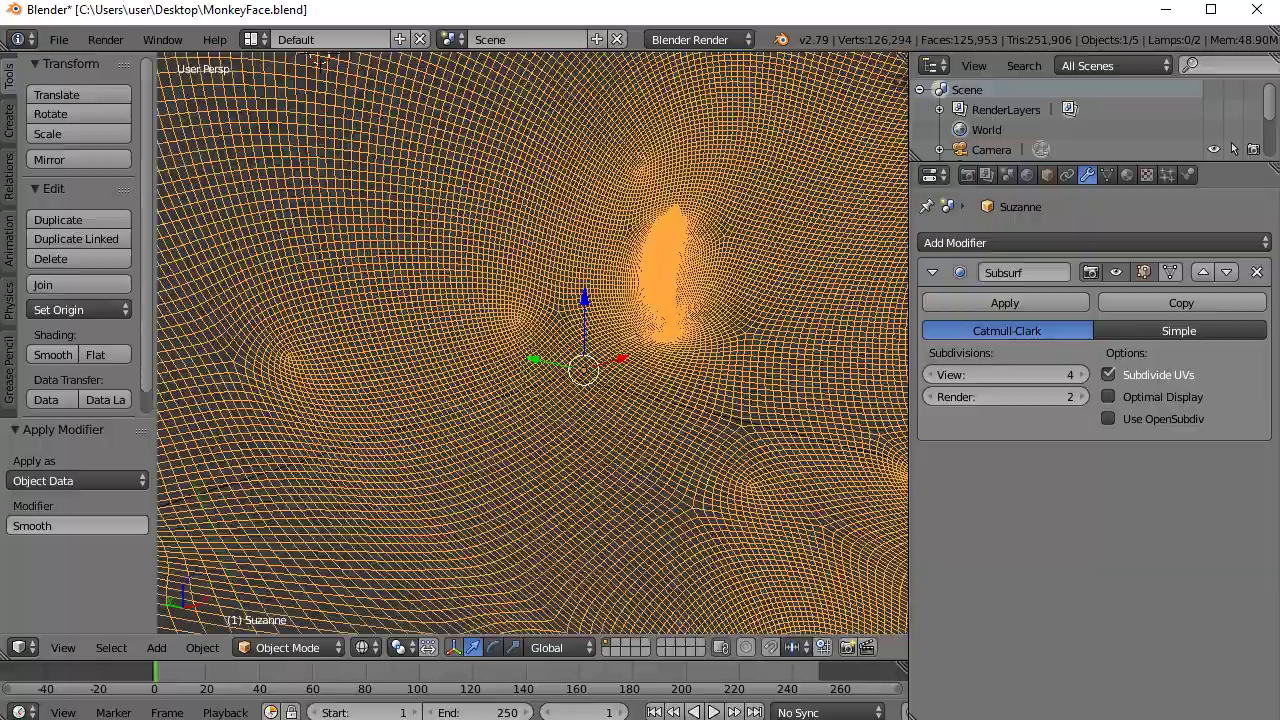
scroll(533, 345, down, 6)
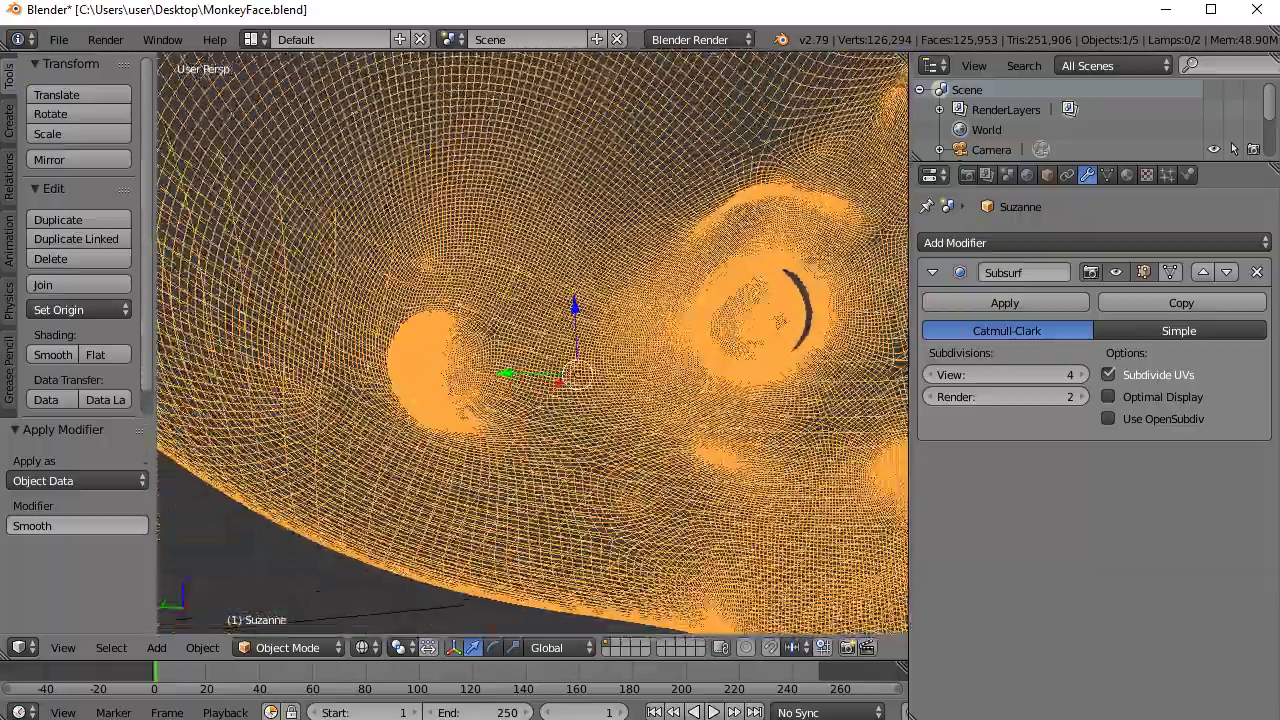
middle_drag(537, 104, 435, 174)
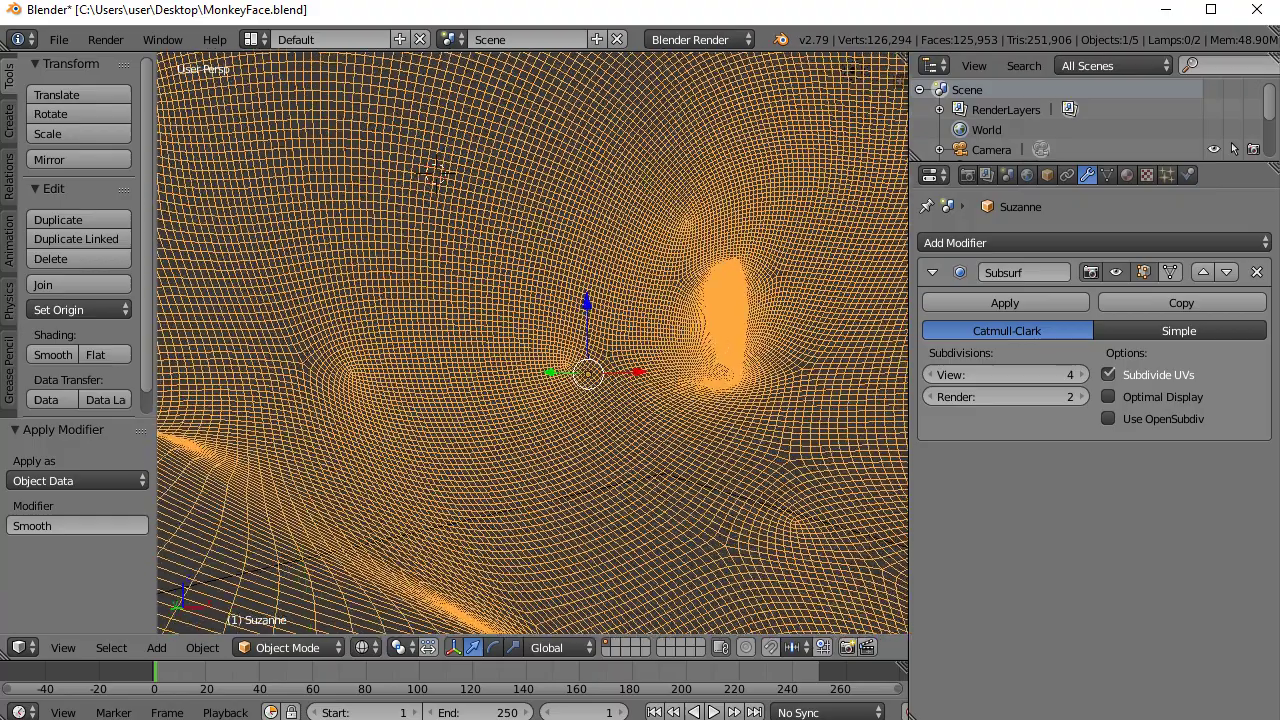
scroll(435, 174, down, 7)
middle_drag(518, 174, 350, 188)
scroll(378, 194, down, 2)
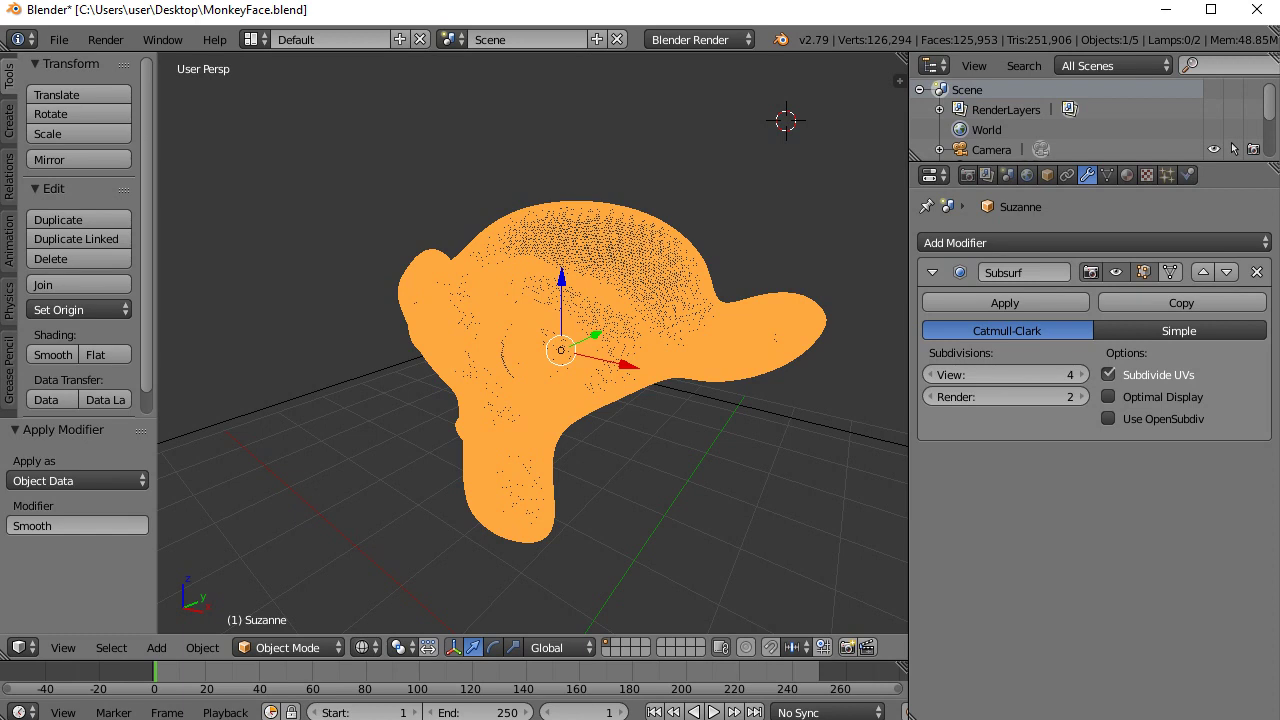
Preview the model in Texture, Bounding Box, Rendered and Wireframe shading, and return the viewport to Solid
click(366, 647)
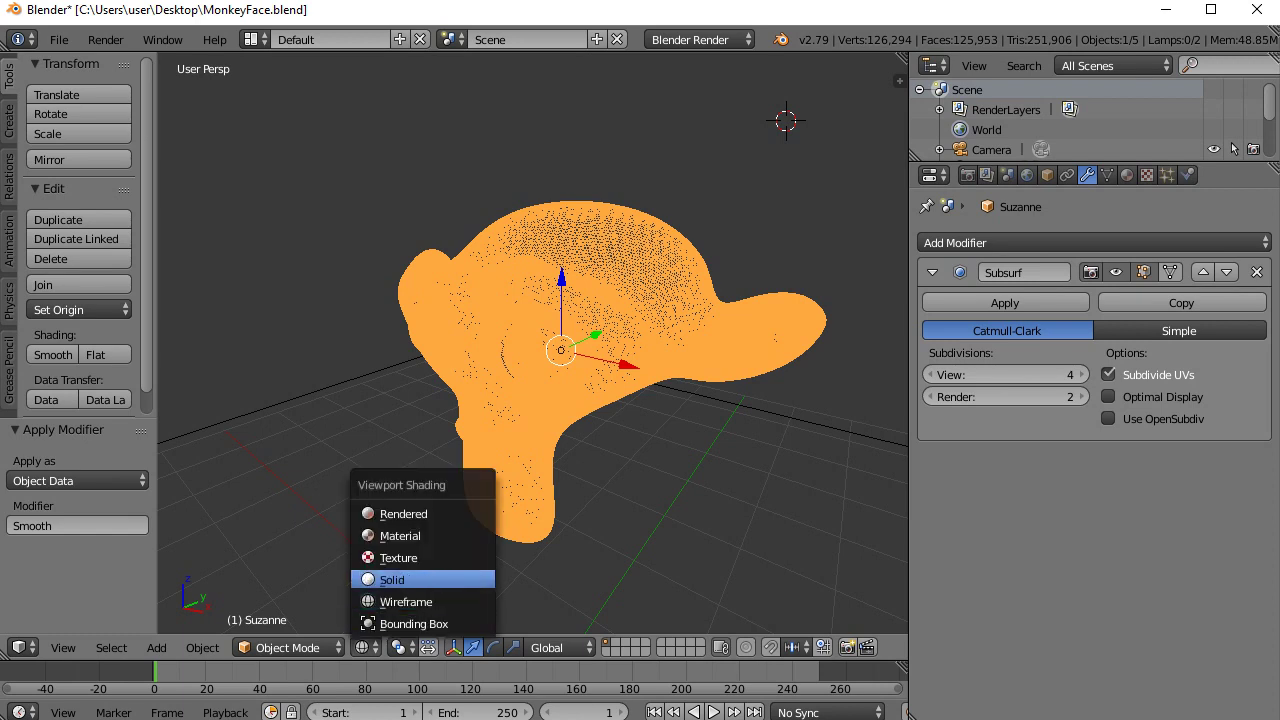
click(398, 557)
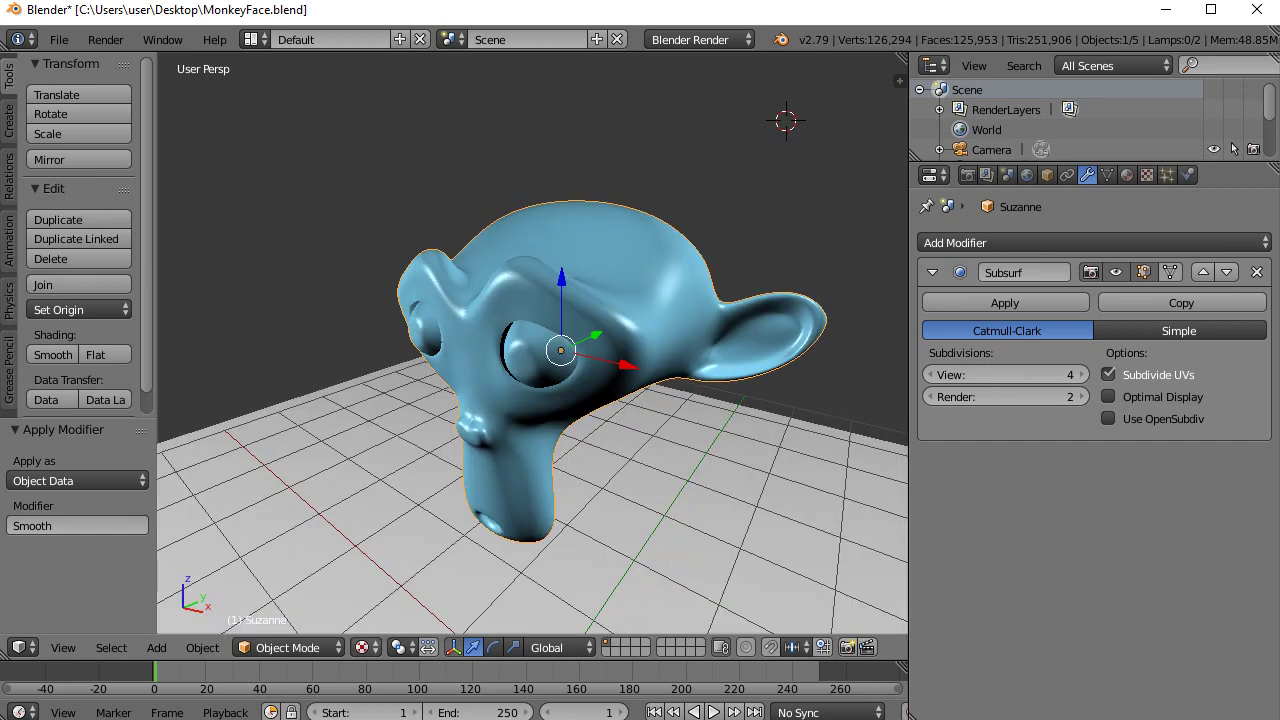
click(366, 647)
click(414, 623)
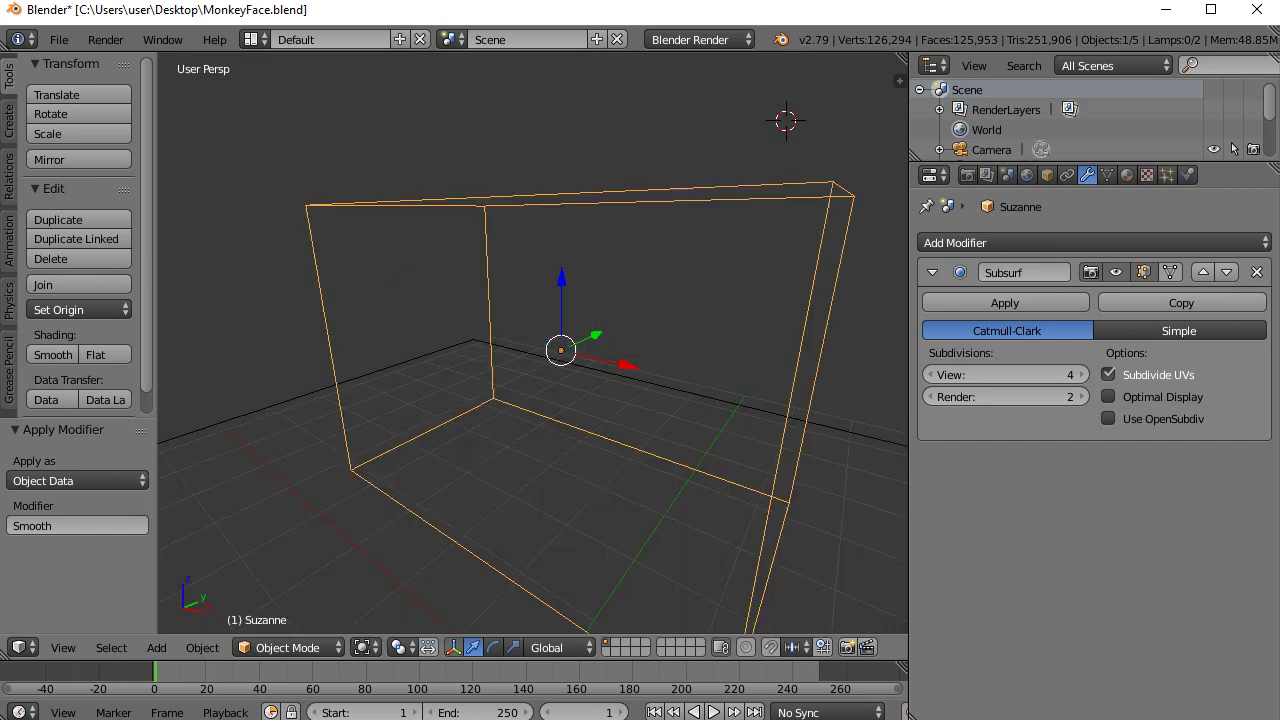
click(366, 647)
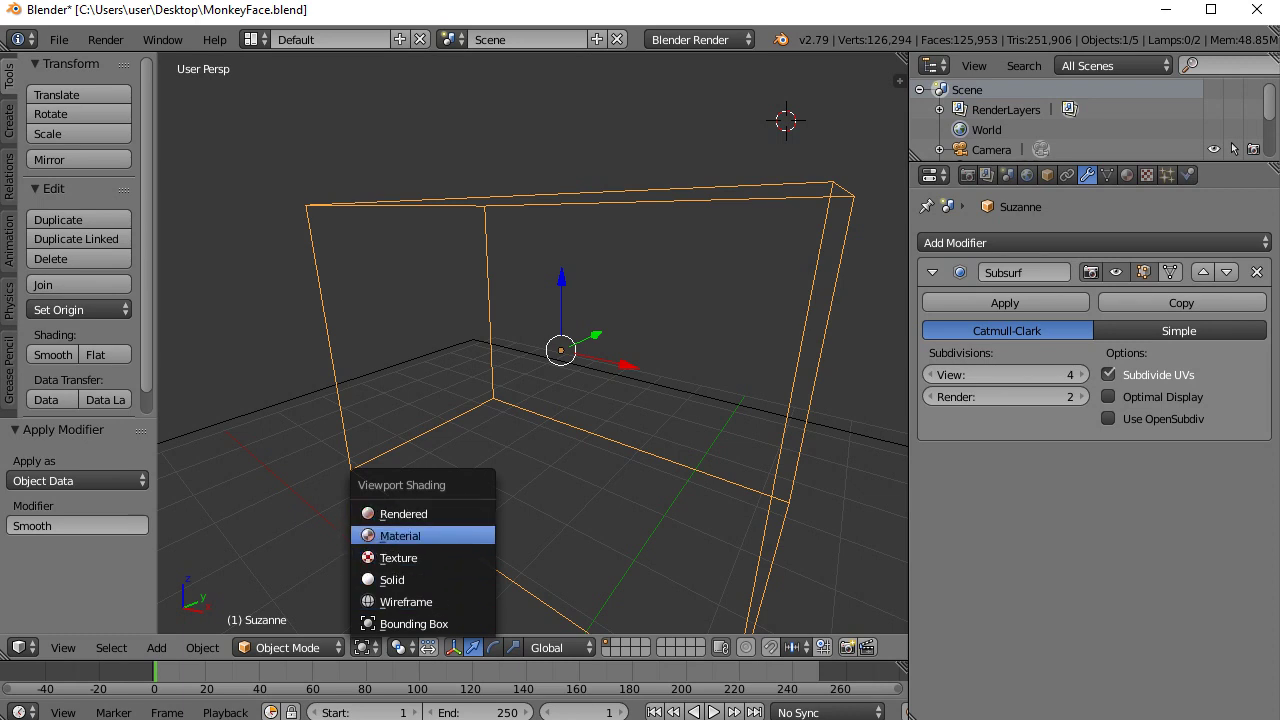
click(403, 513)
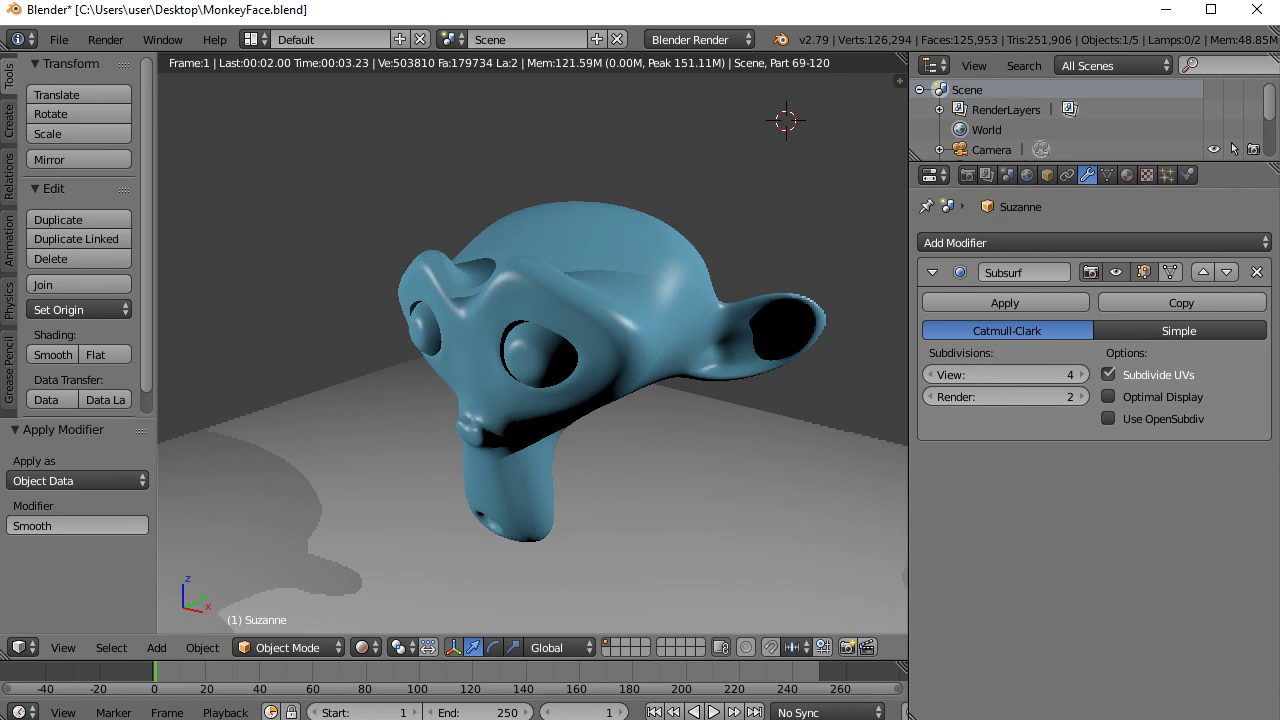
click(362, 647)
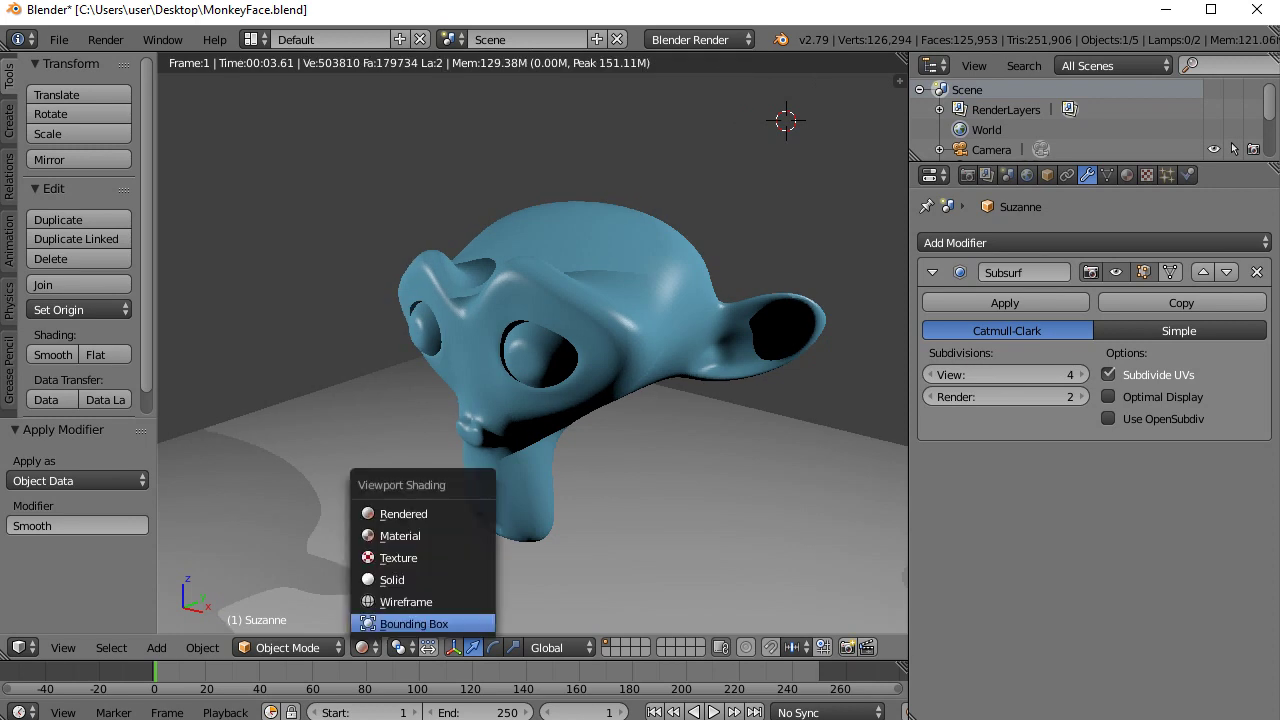
click(403, 601)
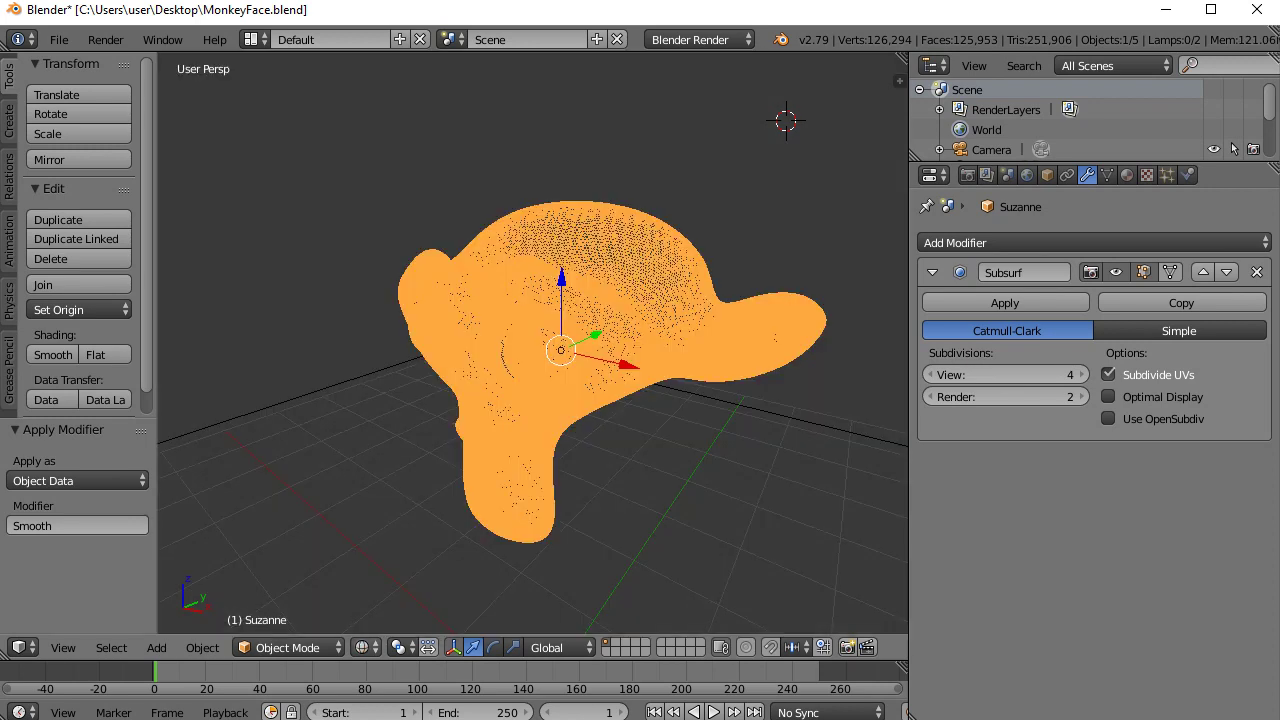
click(362, 647)
click(403, 580)
Change the MonkeyFace.002 material's diffuse color to green with RGB 0.232, 0.800, 0.205
mouse_move(500, 420)
middle_down()
mouse_move(335, 385)
mouse_move(475, 415)
mouse_move(558, 392)
middle_up()
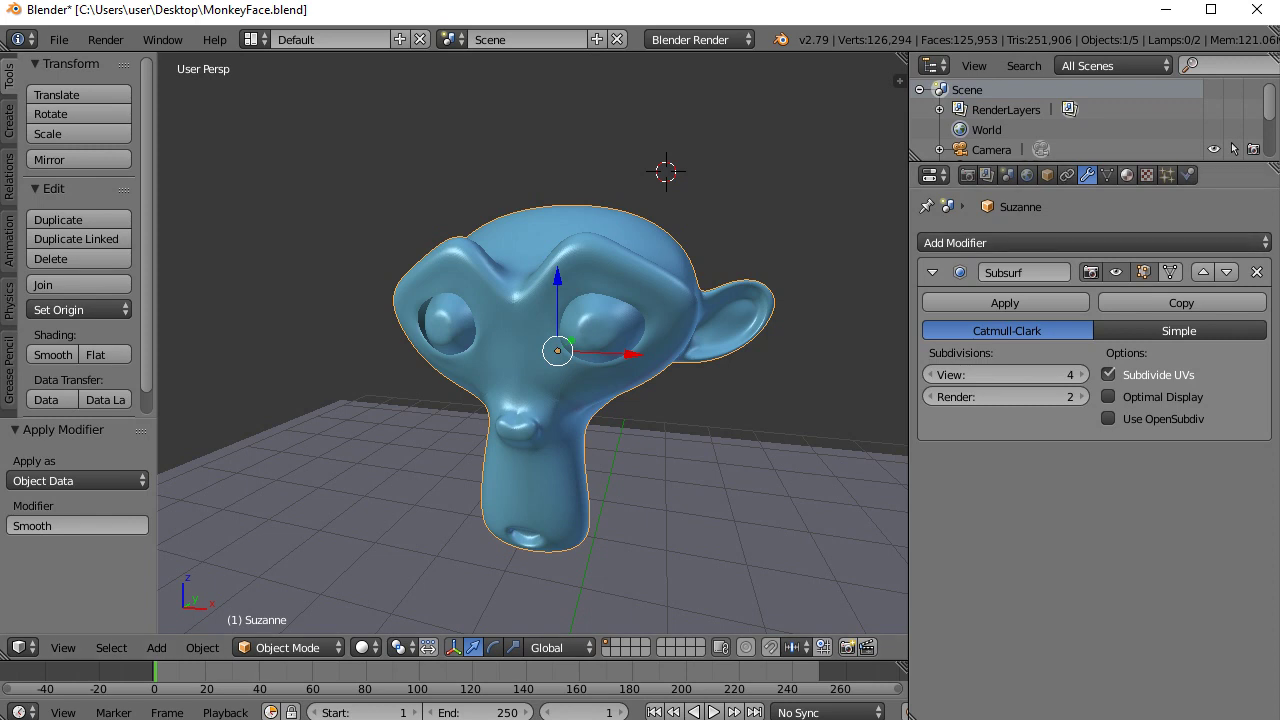
click(1127, 175)
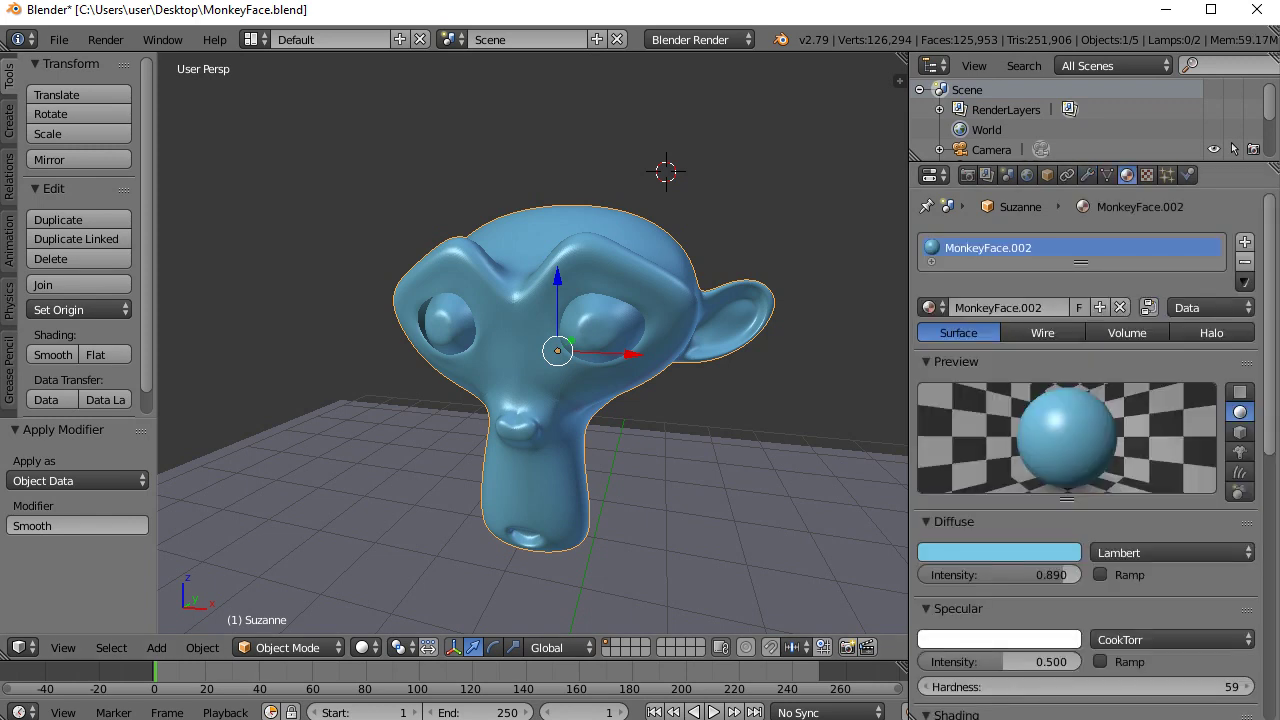
click(999, 552)
mouse_move(1010, 323)
mouse_down()
mouse_move(1045, 375)
mouse_move(1005, 396)
mouse_move(975, 375)
mouse_move(970, 346)
mouse_up()
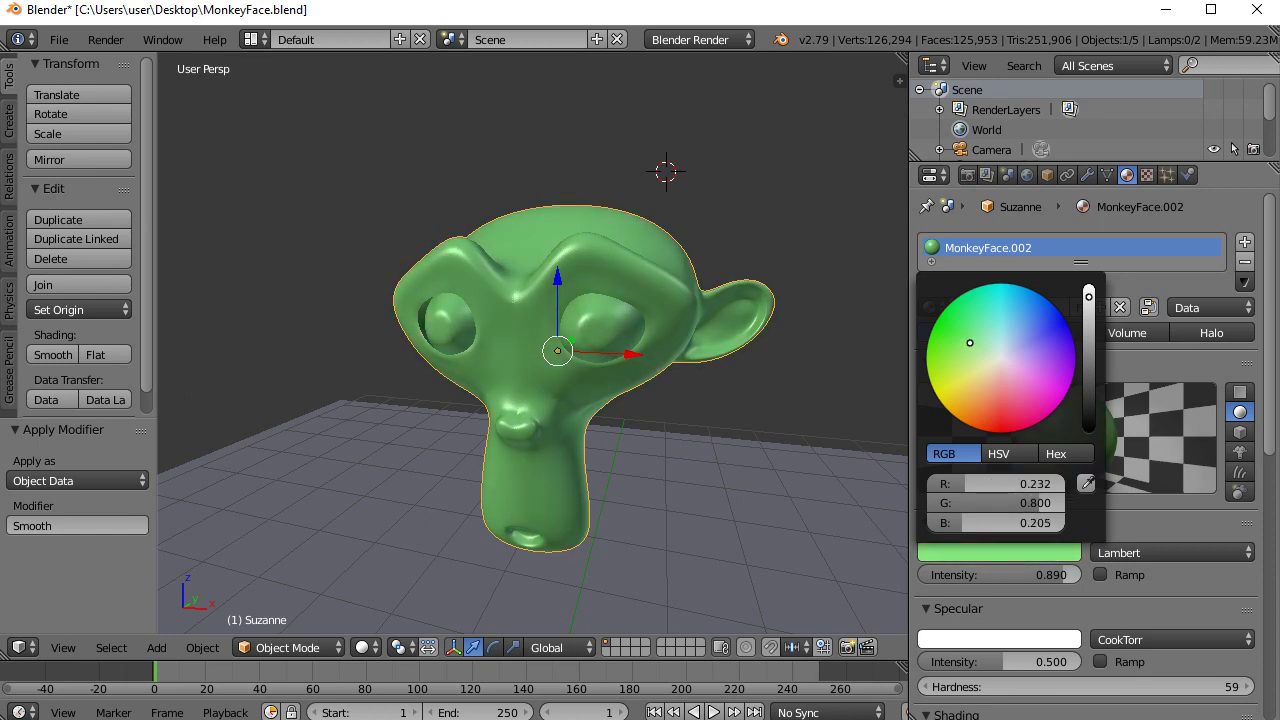
Switch the monkey head from Object Mode to Edit Mode
mouse_move(560, 350)
middle_down()
mouse_move(485, 350)
mouse_move(415, 308)
mouse_move(490, 345)
mouse_move(605, 320)
mouse_move(570, 360)
middle_up()
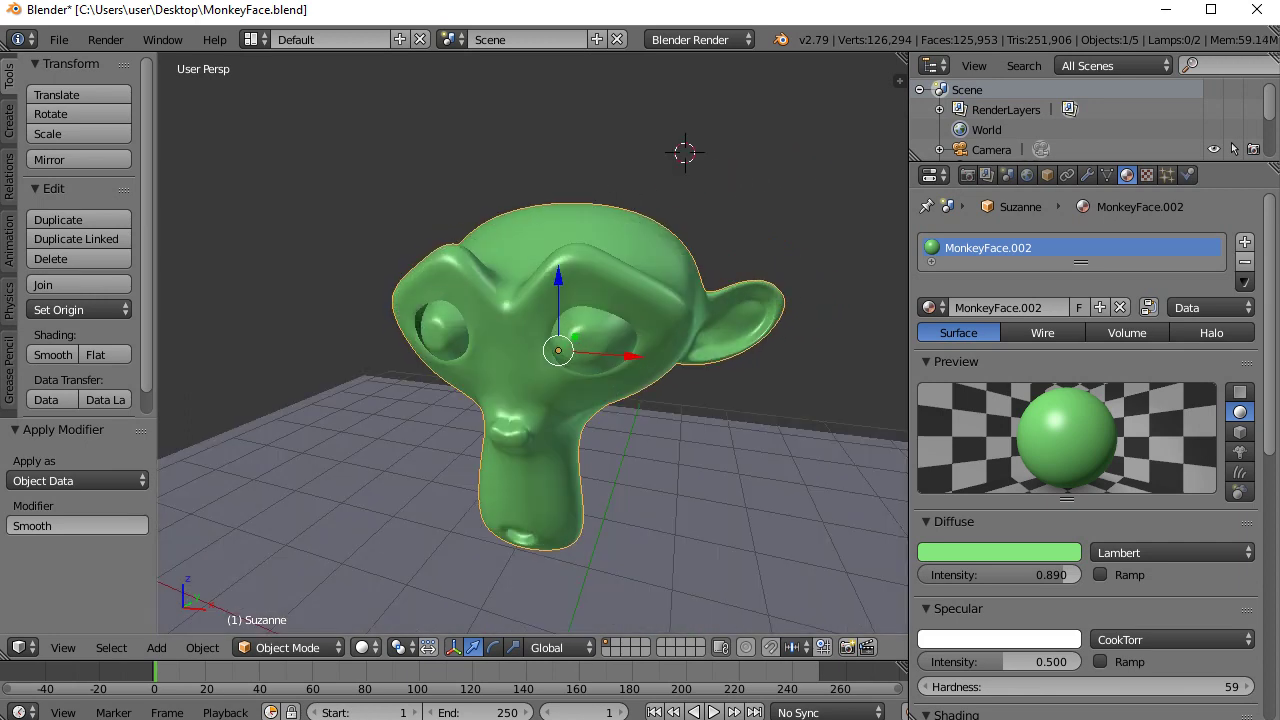
click(290, 648)
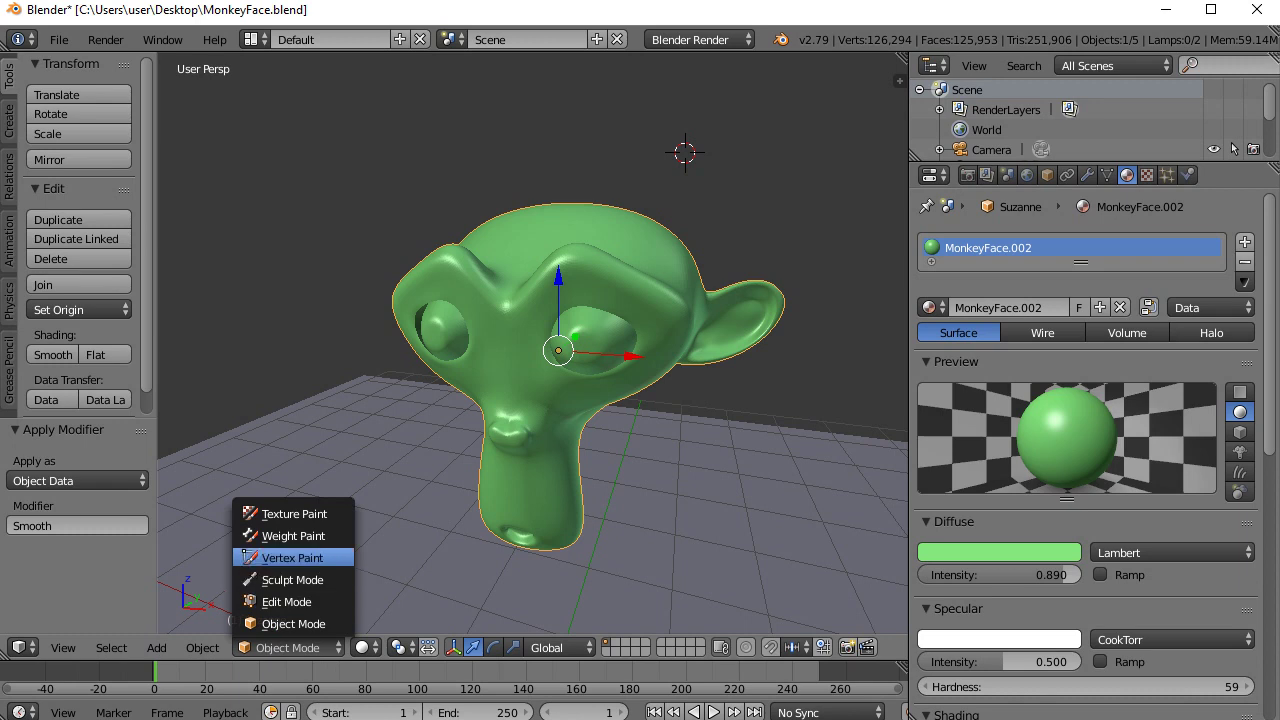
click(286, 601)
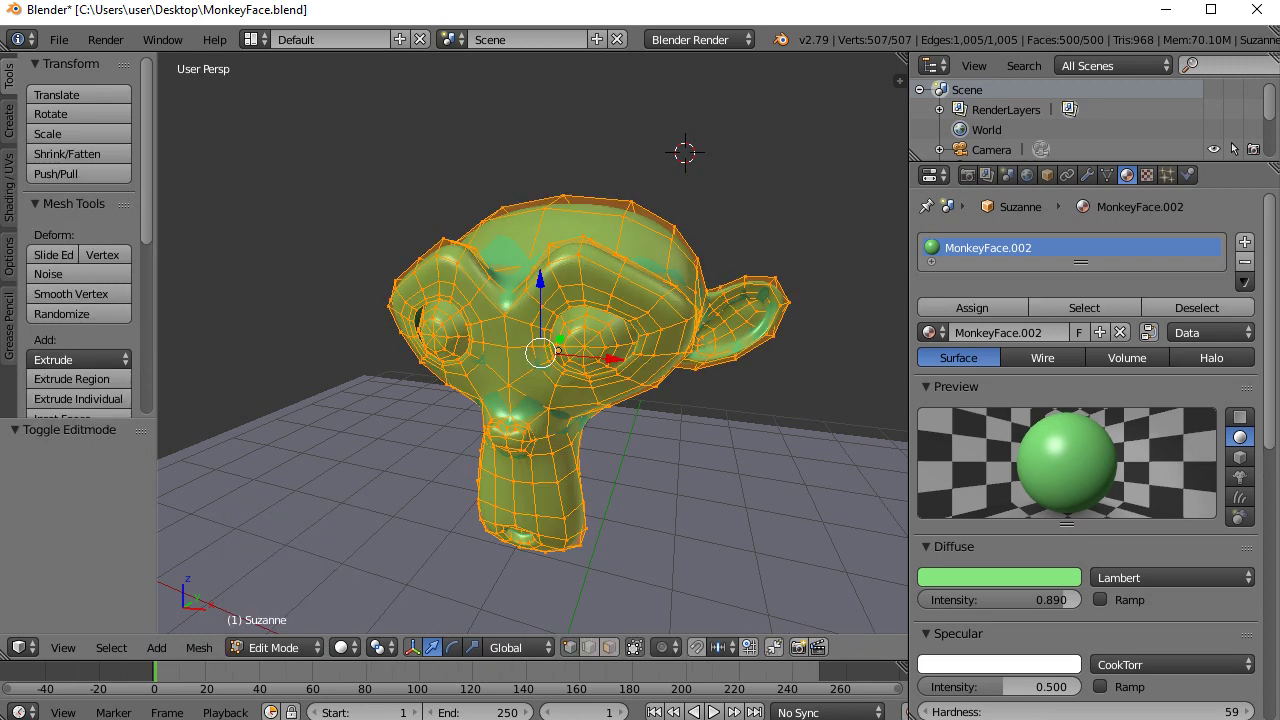
In face select mode, select two adjacent faces on the front of the forehead and move them up 0.229 along Z
middle_drag(560, 400, 455, 462)
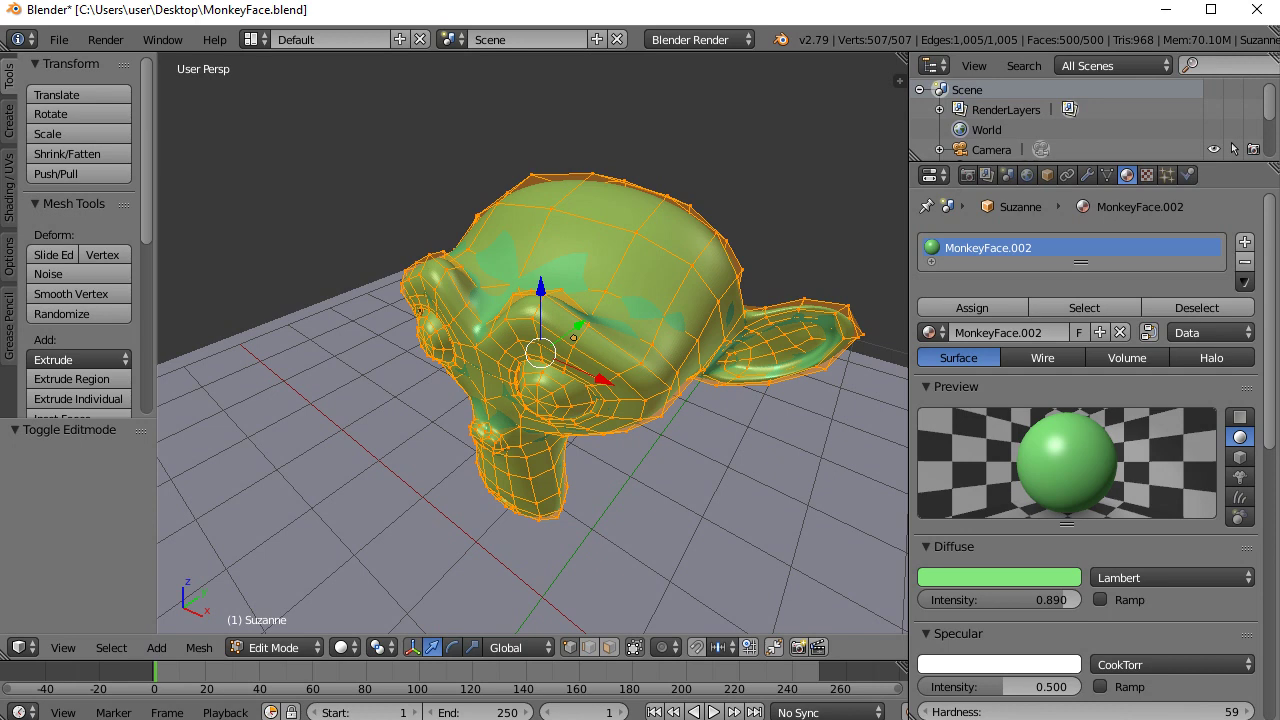
click(609, 648)
right_click(576, 253)
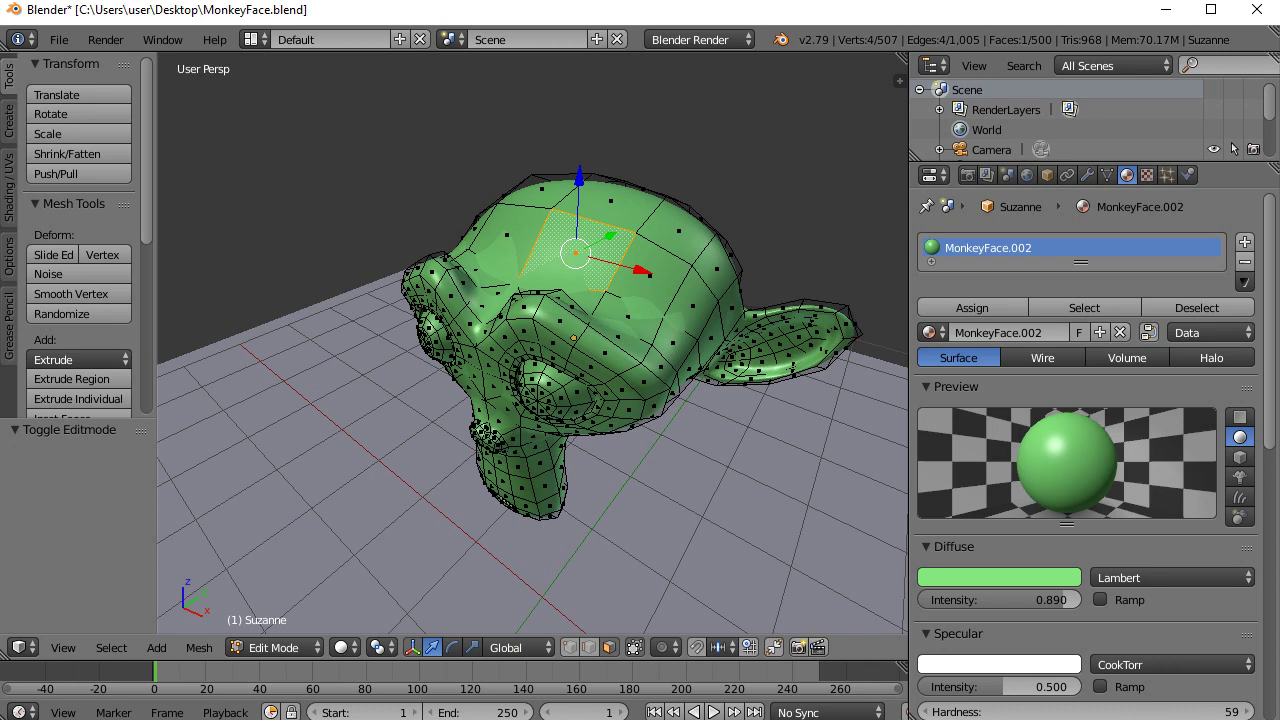
ctrl+right_click(506, 236)
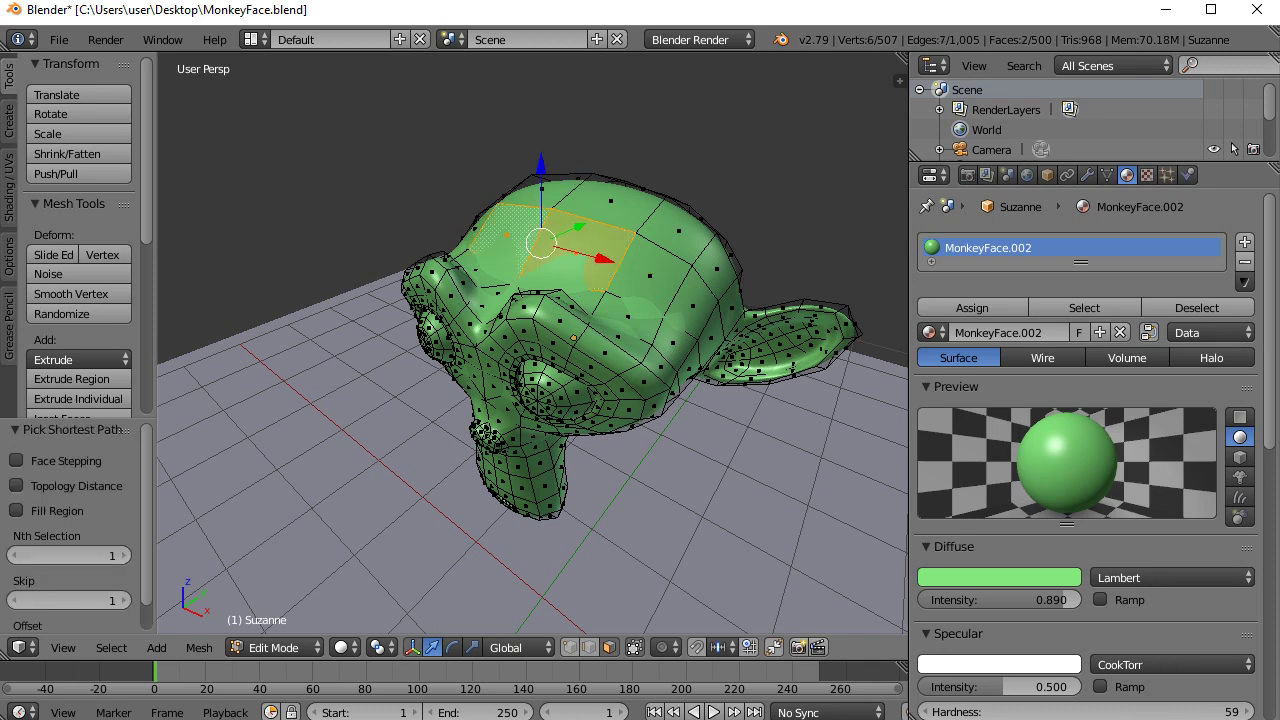
key(g)
key(z)
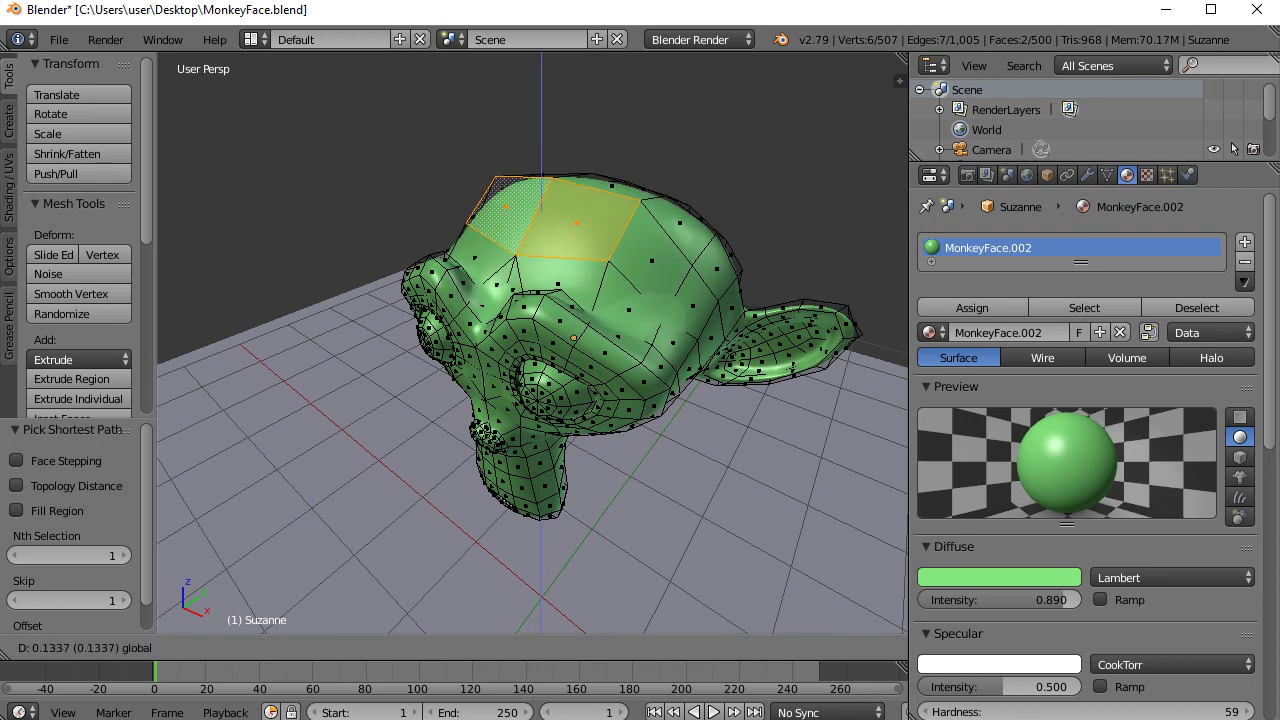
key(Return)
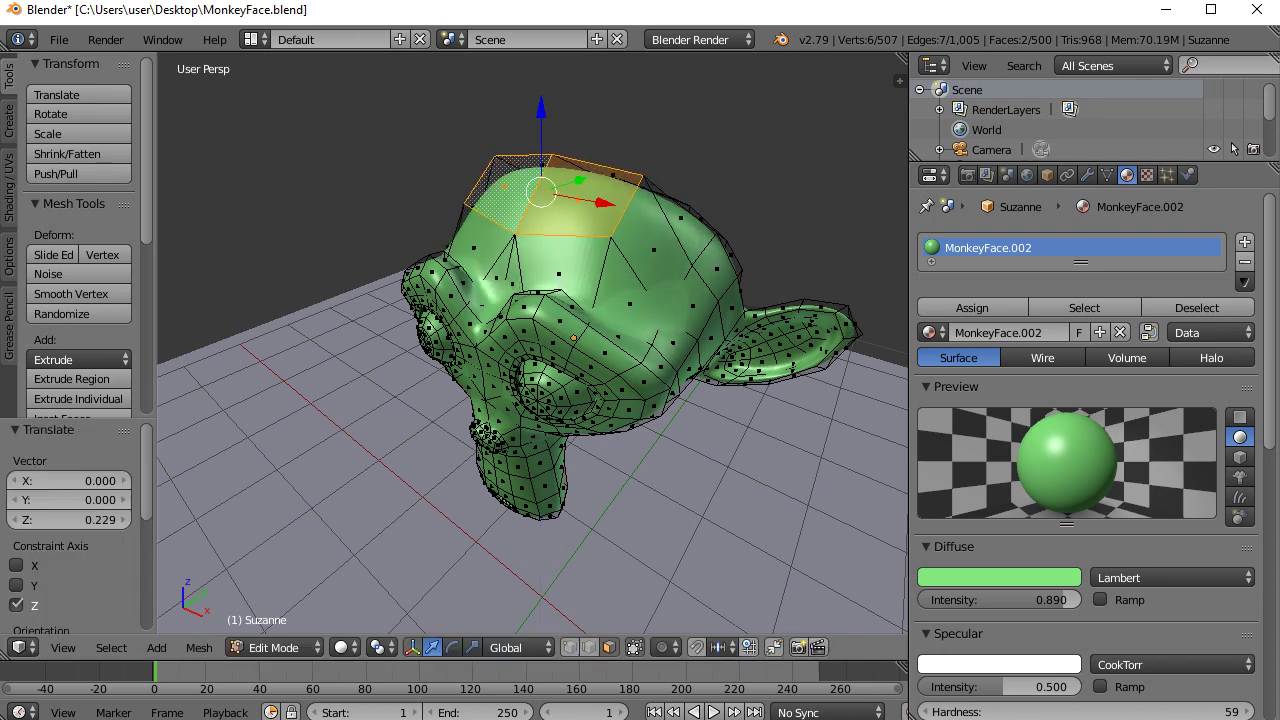
Select two adjacent faces on top of the monkey's head and raise them 0.056 along Z
middle_drag(620, 380, 420, 388)
right_click(588, 217)
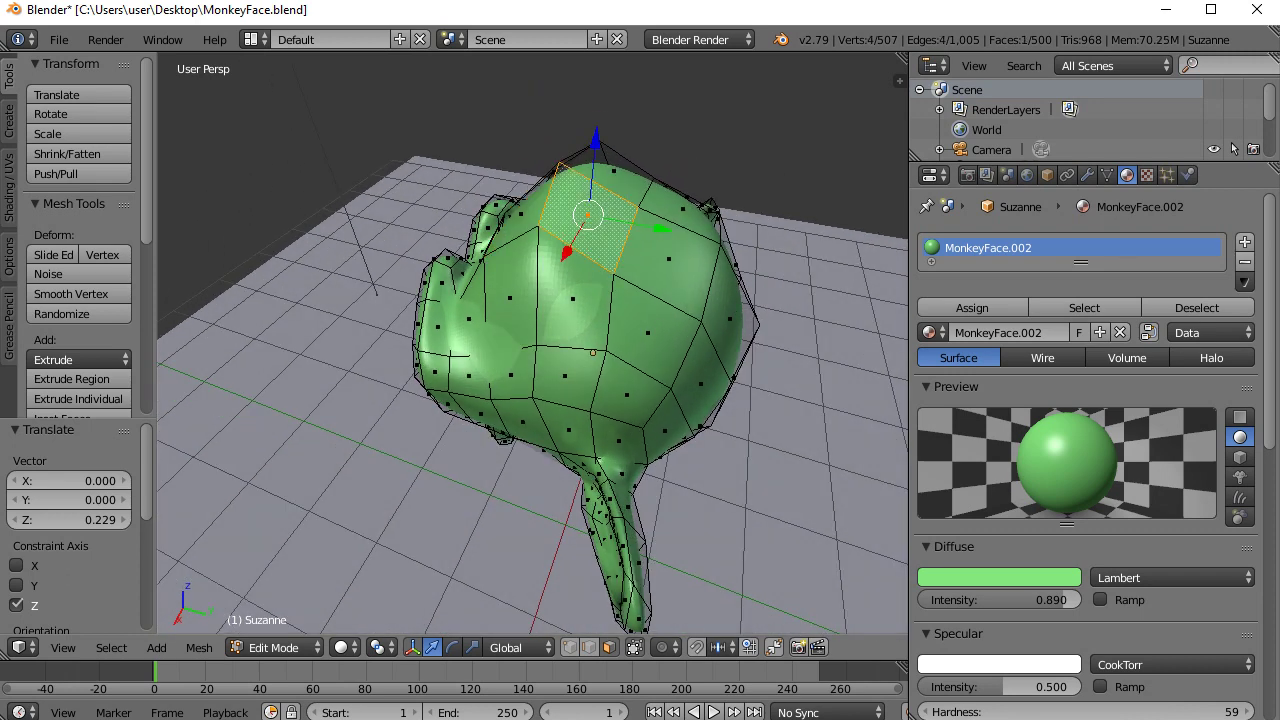
ctrl+right_click(614, 172)
drag(613, 114, 615, 100)
middle_drag(600, 380, 560, 265)
scroll(560, 265, down, 2)
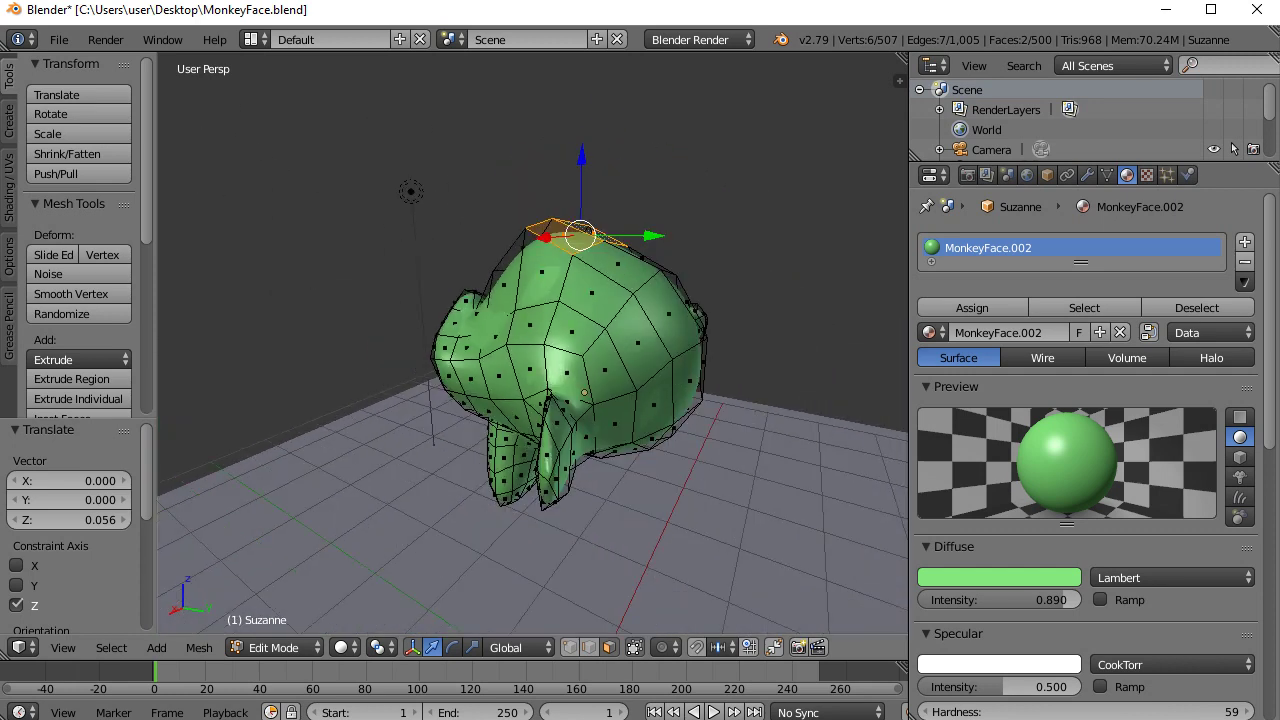
Select a block of four faces on the back of the head and move it 0.278 outward along Y
middle_drag(740, 290, 598, 302)
right_click(592, 312)
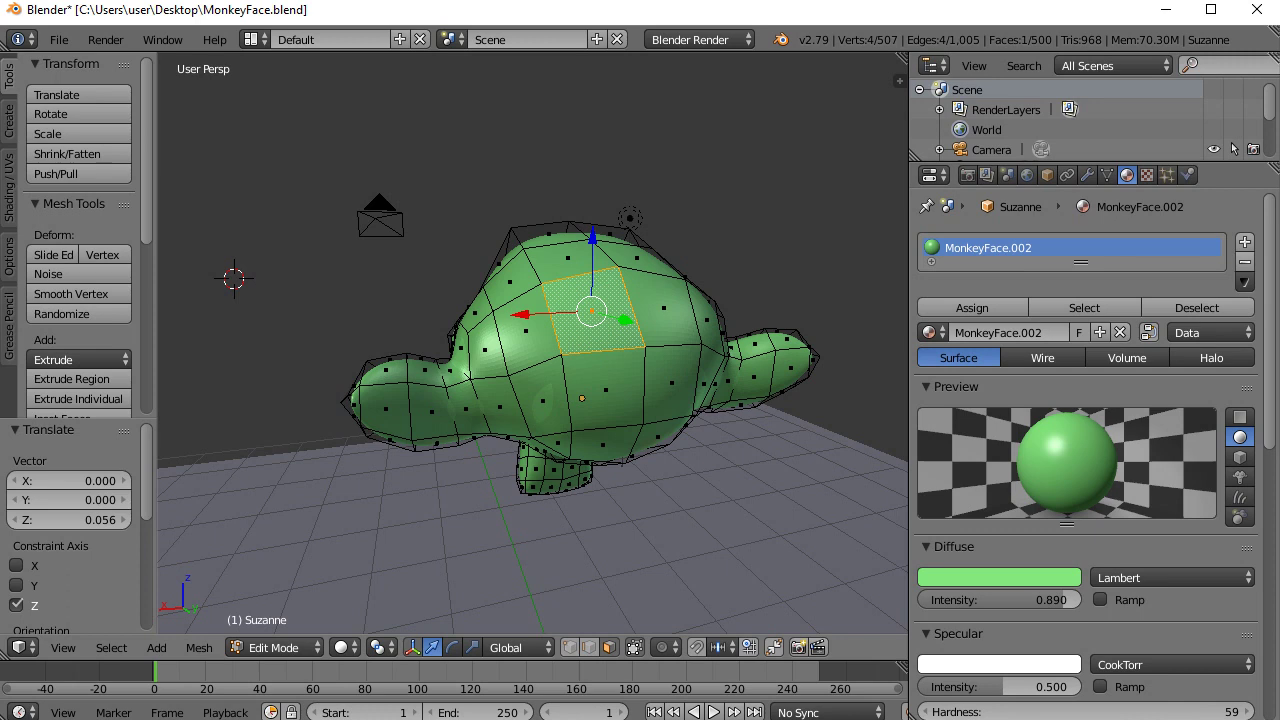
ctrl+right_click(660, 308)
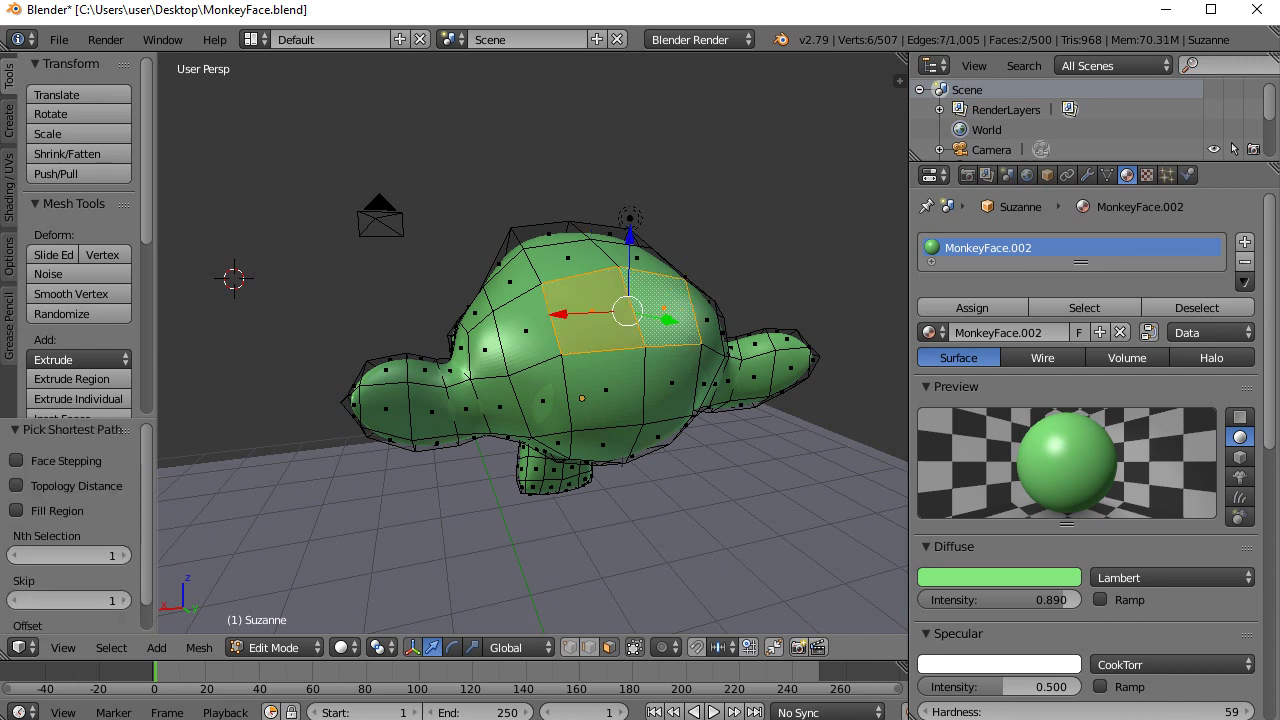
ctrl+right_click(606, 390)
middle_drag(606, 390, 746, 384)
drag(708, 350, 777, 351)
middle_drag(714, 425, 770, 385)
scroll(533, 345, down, 5)
mouse_move(533, 345)
middle_down()
mouse_move(668, 378)
mouse_move(650, 395)
middle_up()
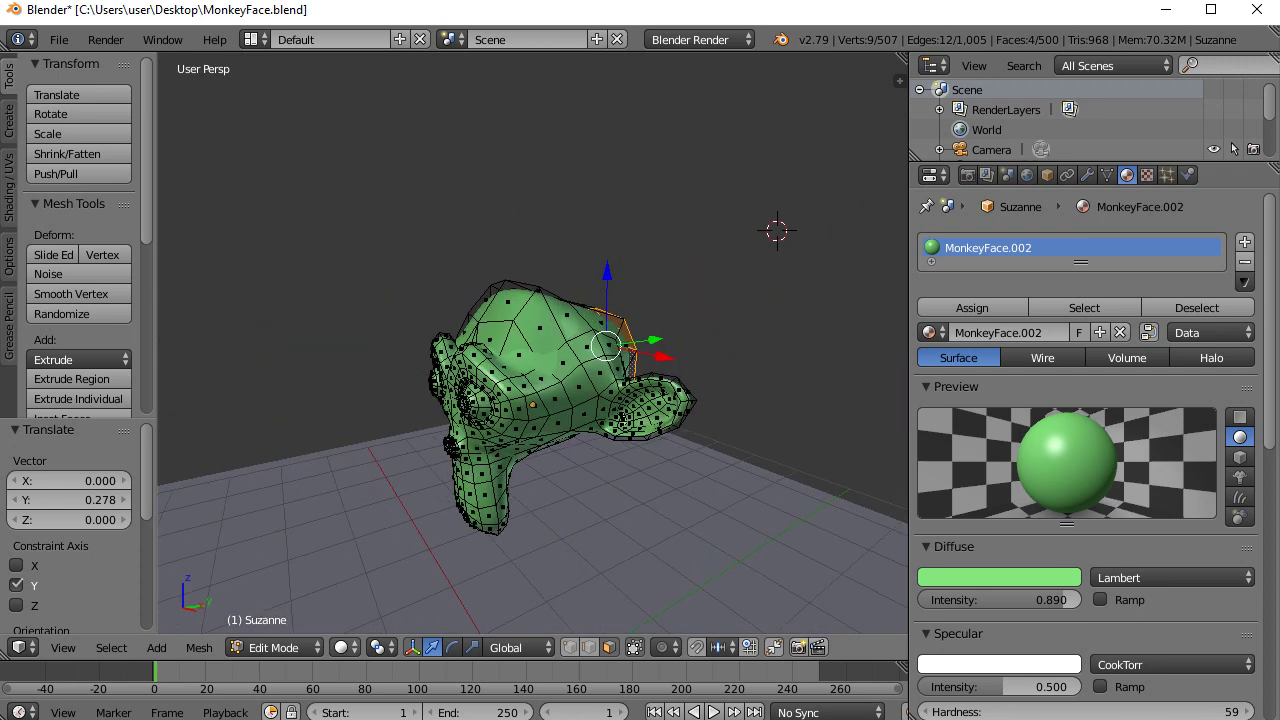
Switch the monkey head from Edit Mode back to Object Mode
click(341, 647)
click(371, 580)
click(274, 647)
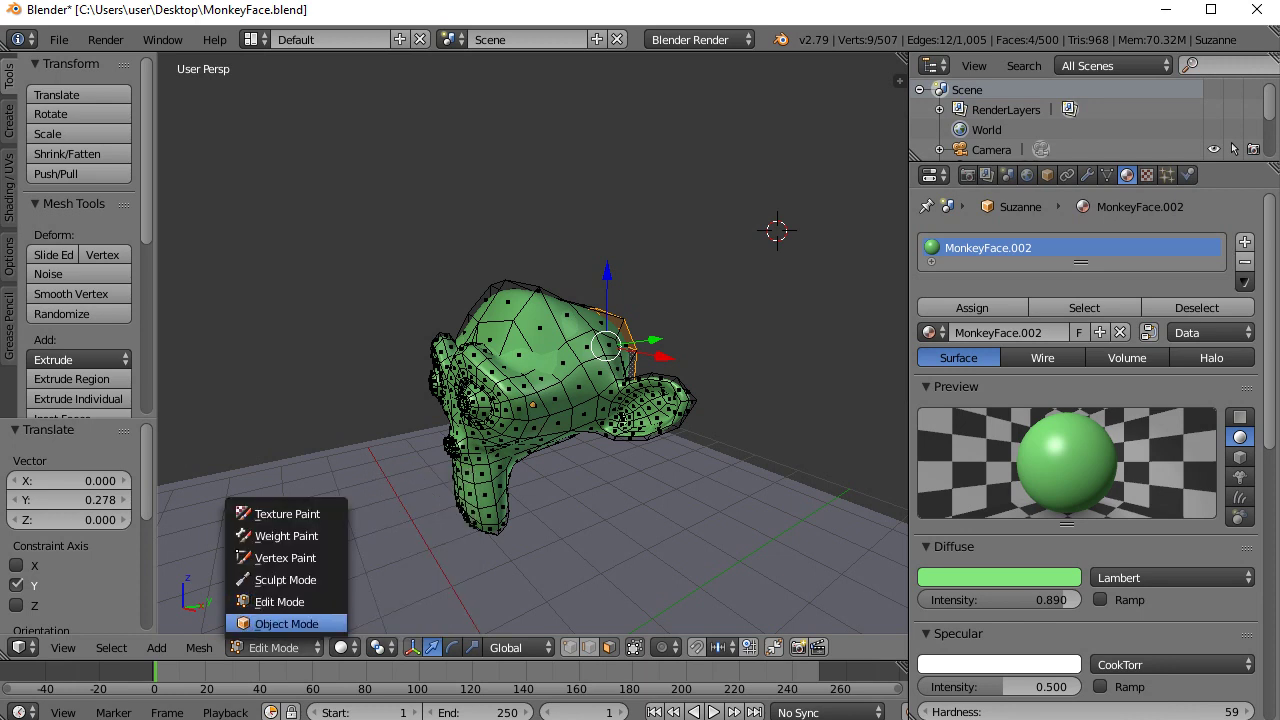
click(286, 624)
middle_drag(560, 440, 330, 342)
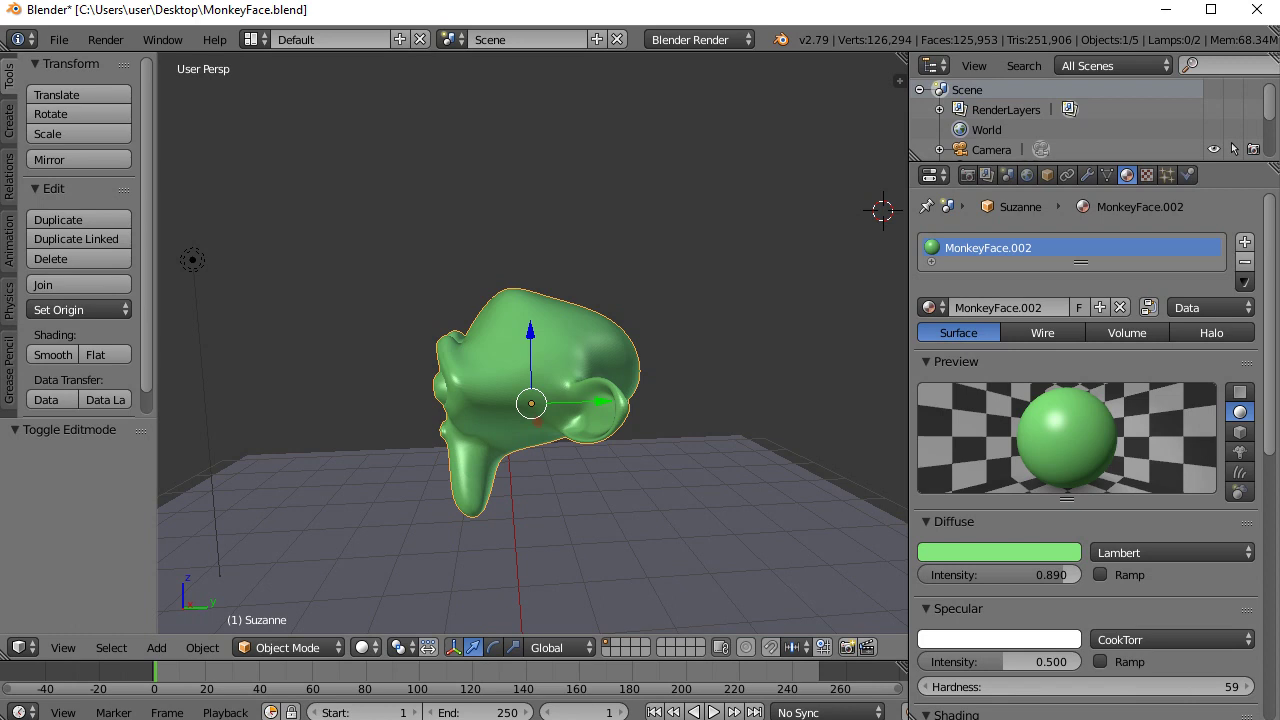
Preview the reshaped head in Rendered shading, return to Solid, and check it from the front
click(366, 647)
click(403, 513)
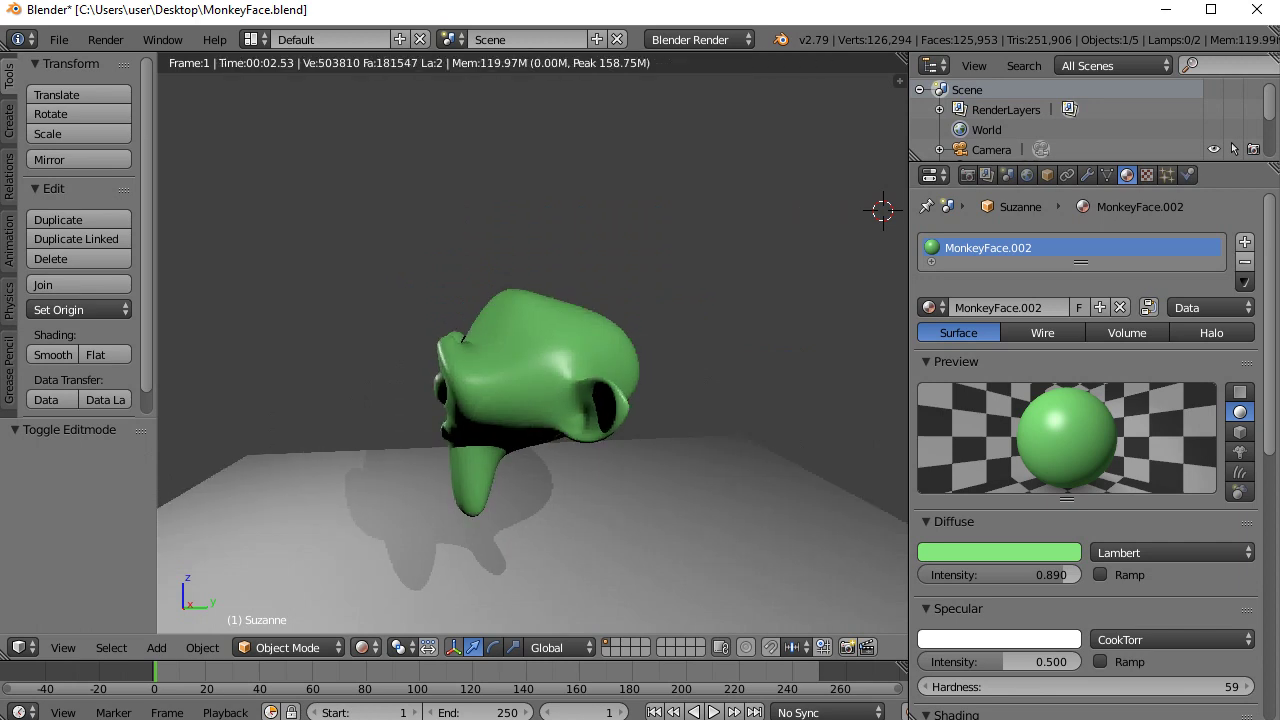
click(366, 647)
click(392, 579)
middle_drag(430, 420, 612, 410)
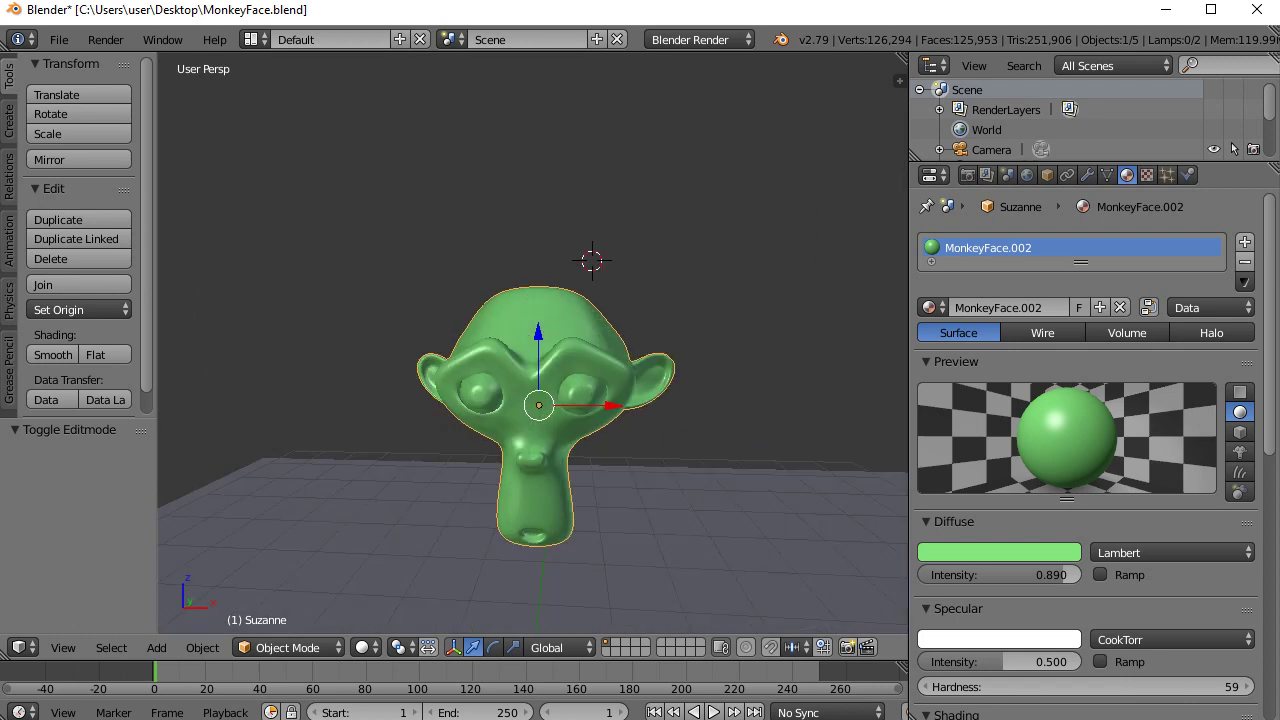
Save MonkeyFace.blend, and remove the Subsurf modifier from the monkey head
click(59, 39)
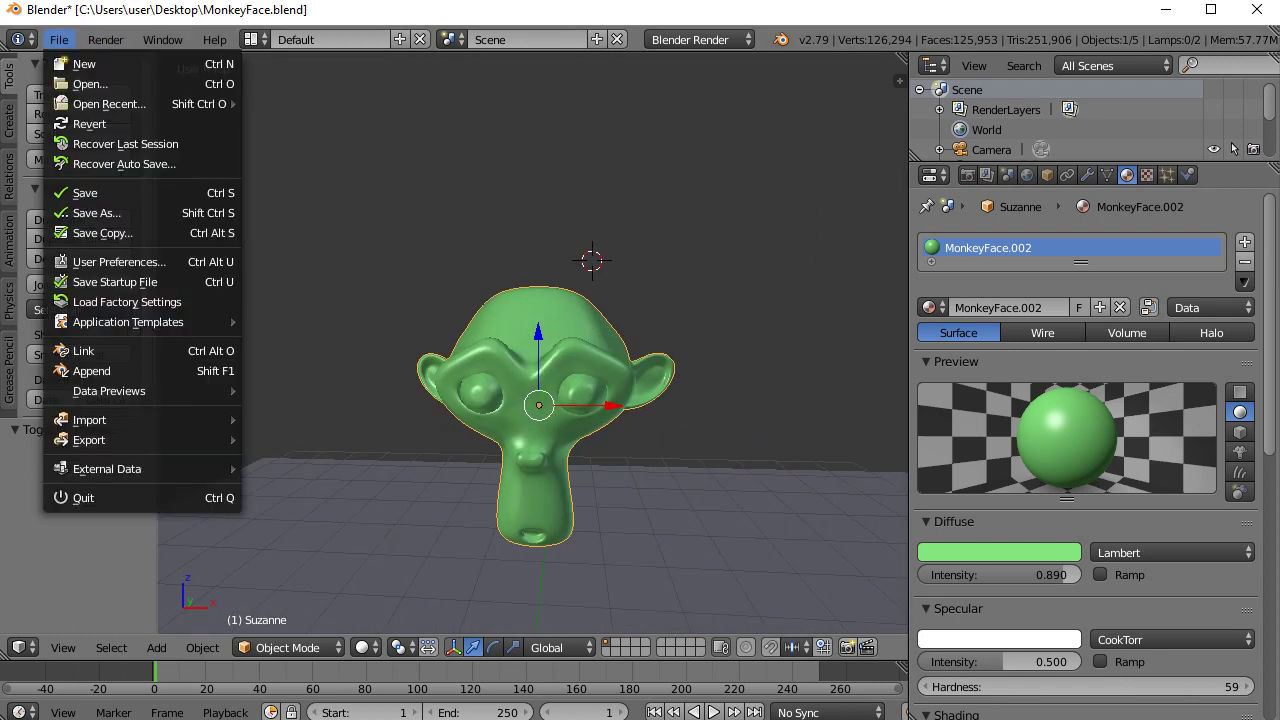
click(85, 192)
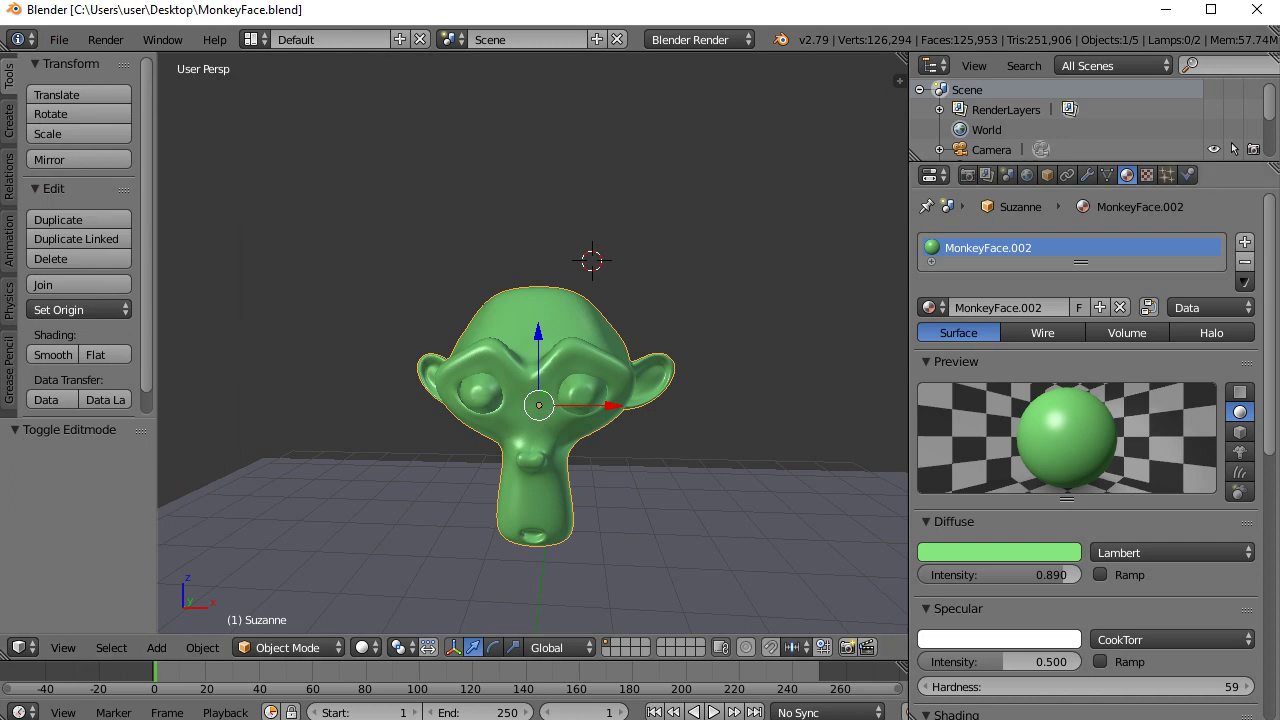
click(1087, 175)
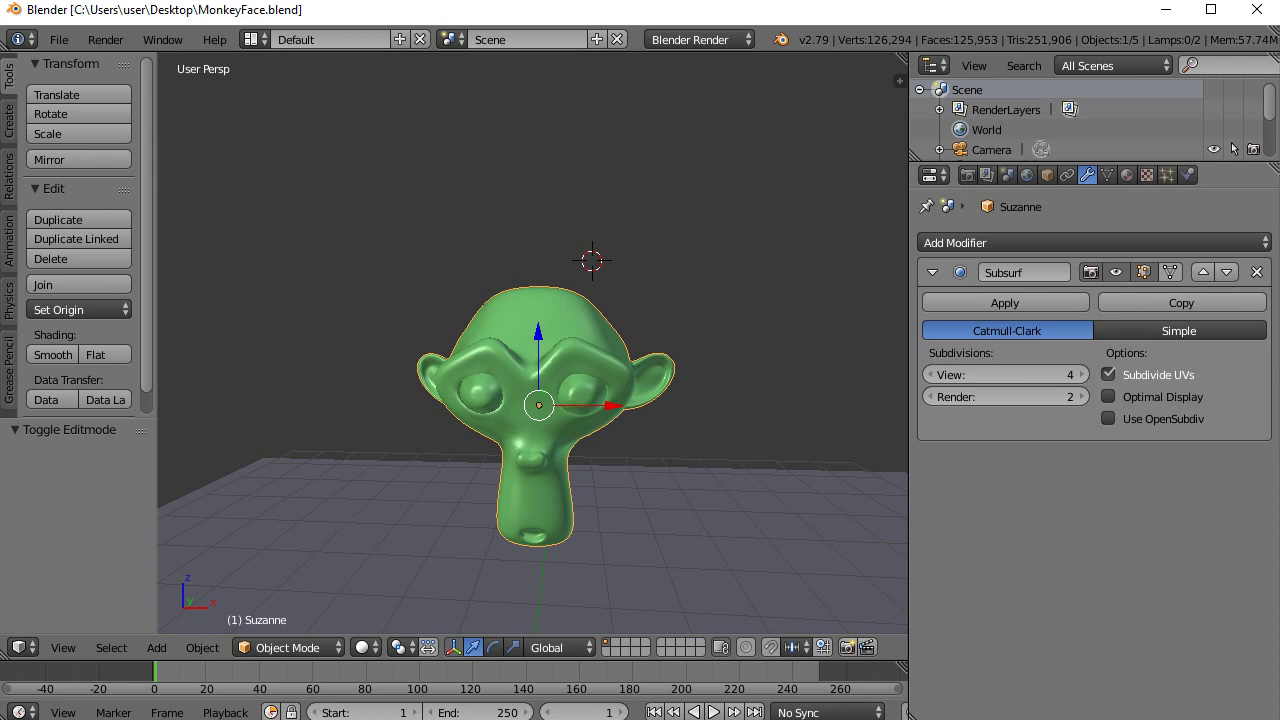
click(1257, 272)
middle_drag(700, 400, 615, 368)
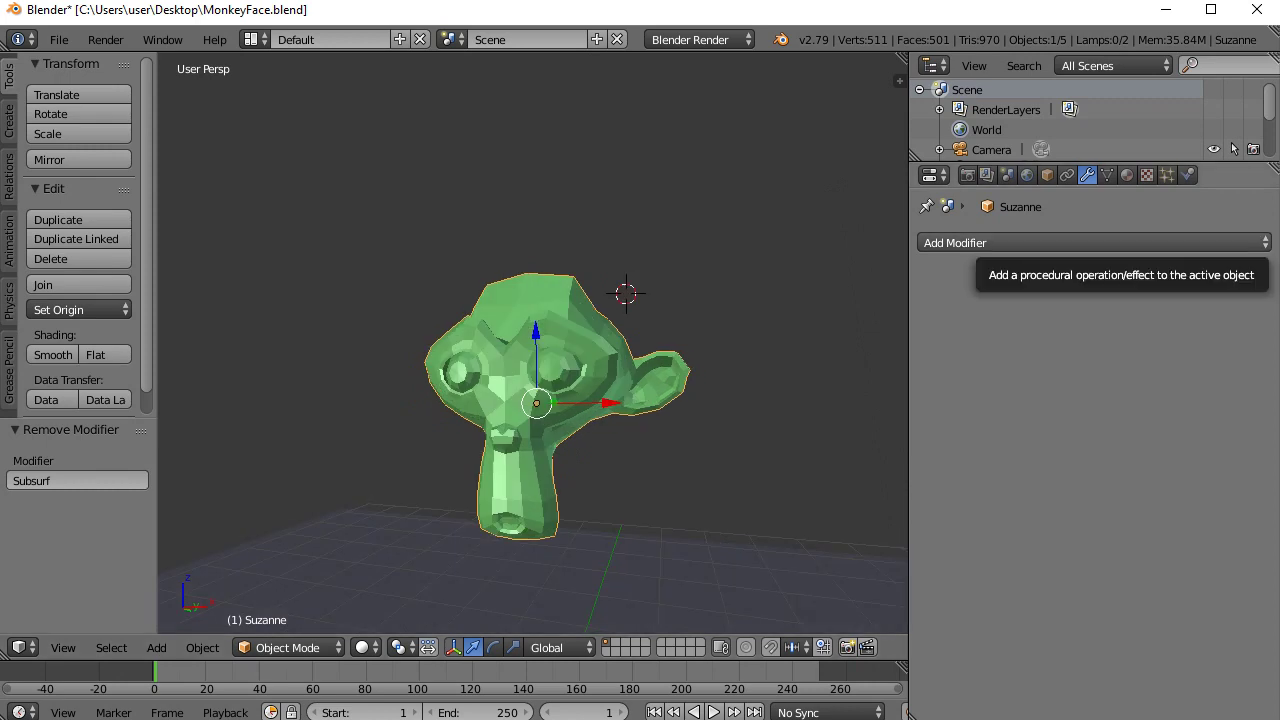
middle_drag(615, 368, 590, 400)
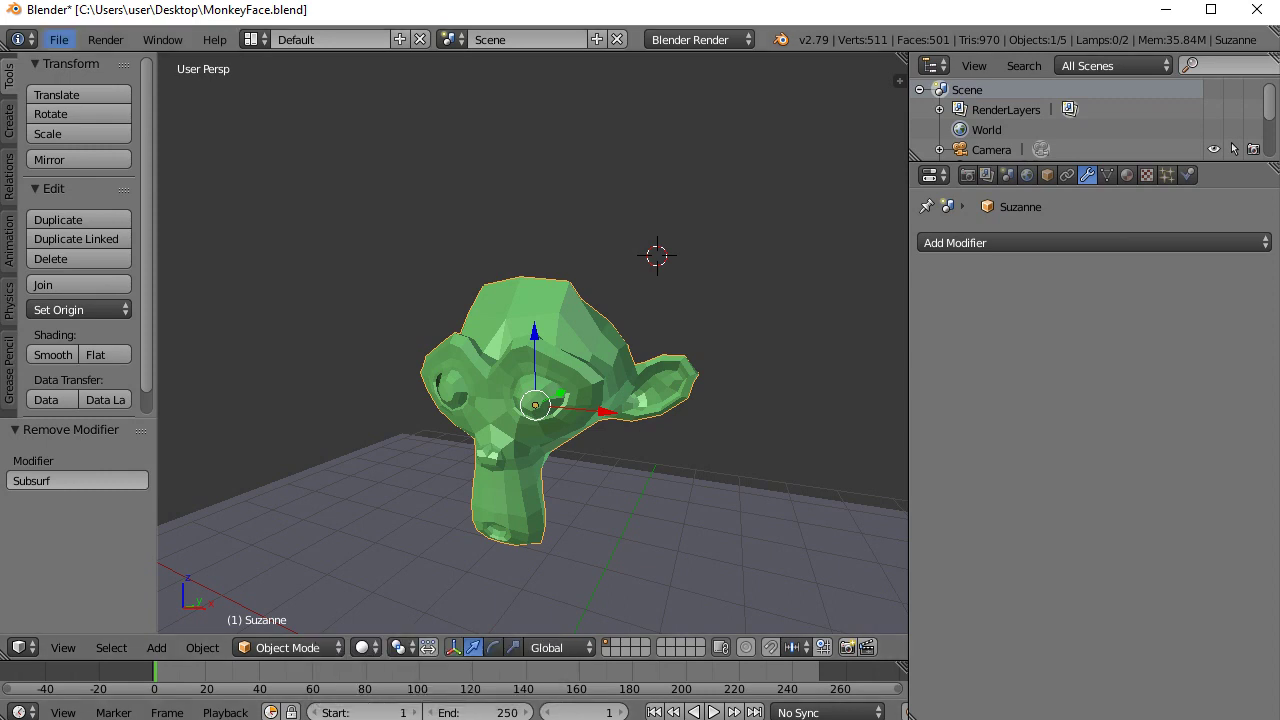
Save MonkeyFace.blend without the Subsurf modifier and close the program
click(59, 39)
click(85, 192)
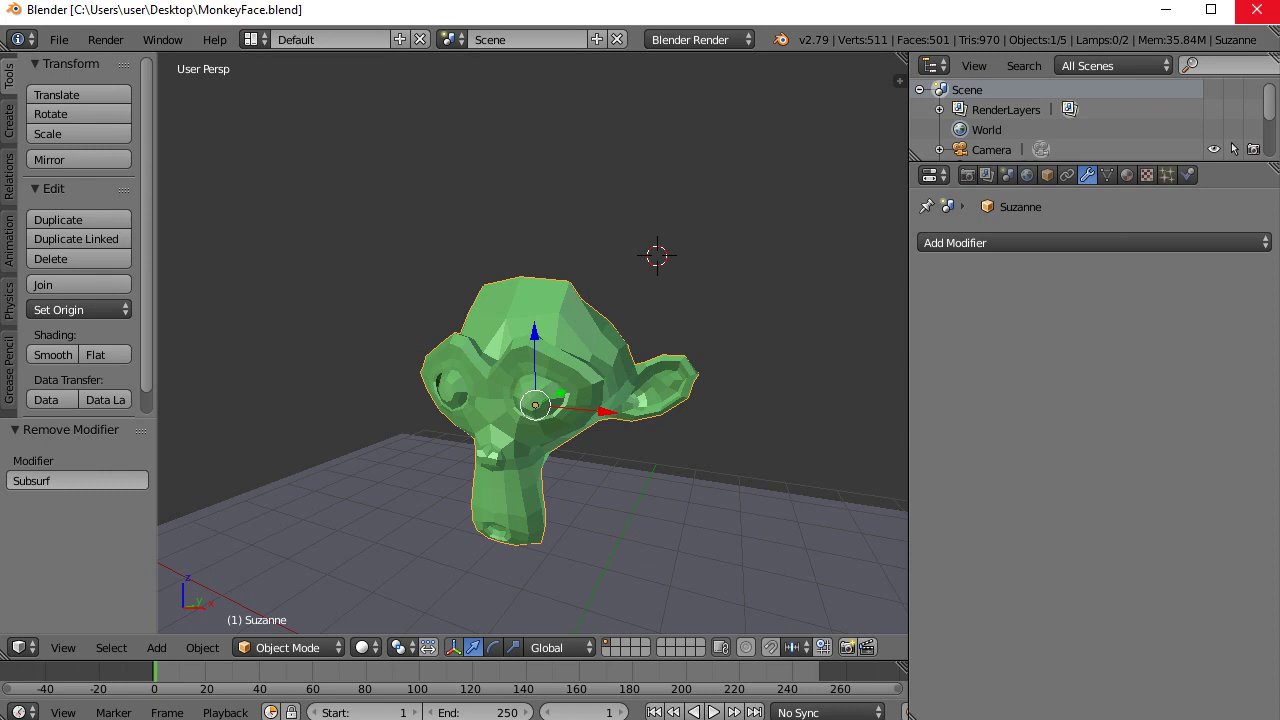
click(1257, 9)
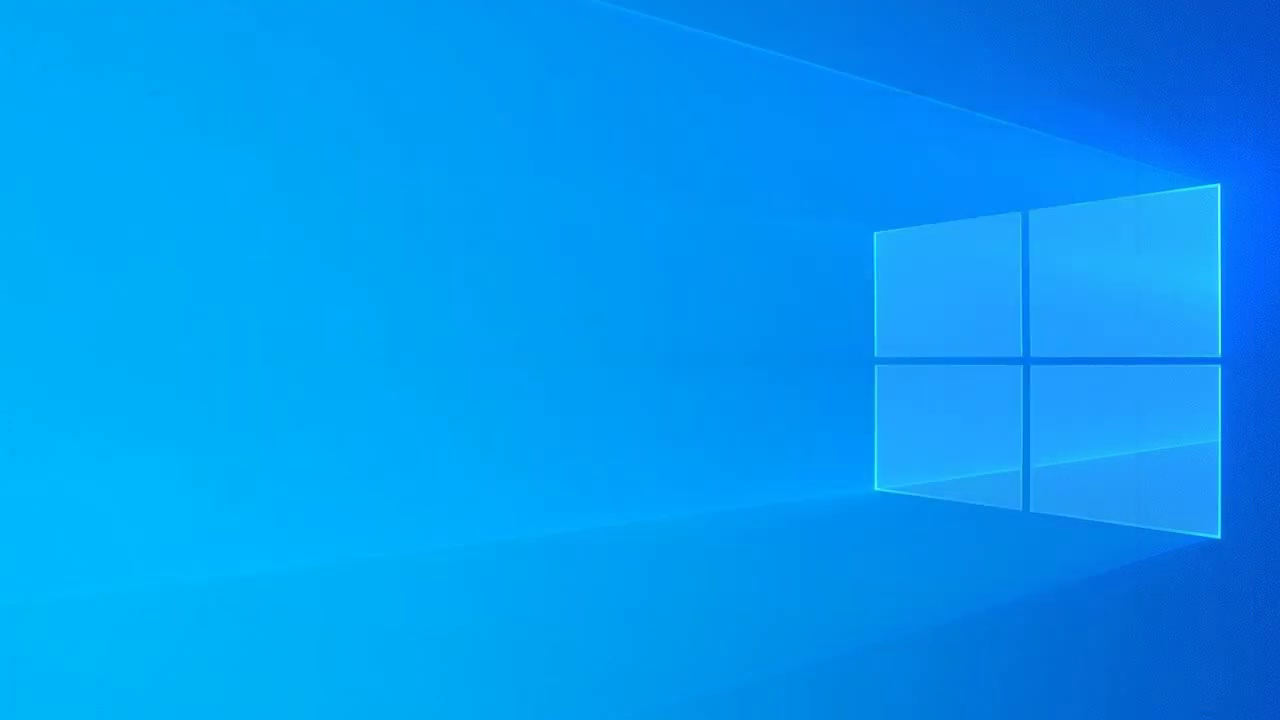